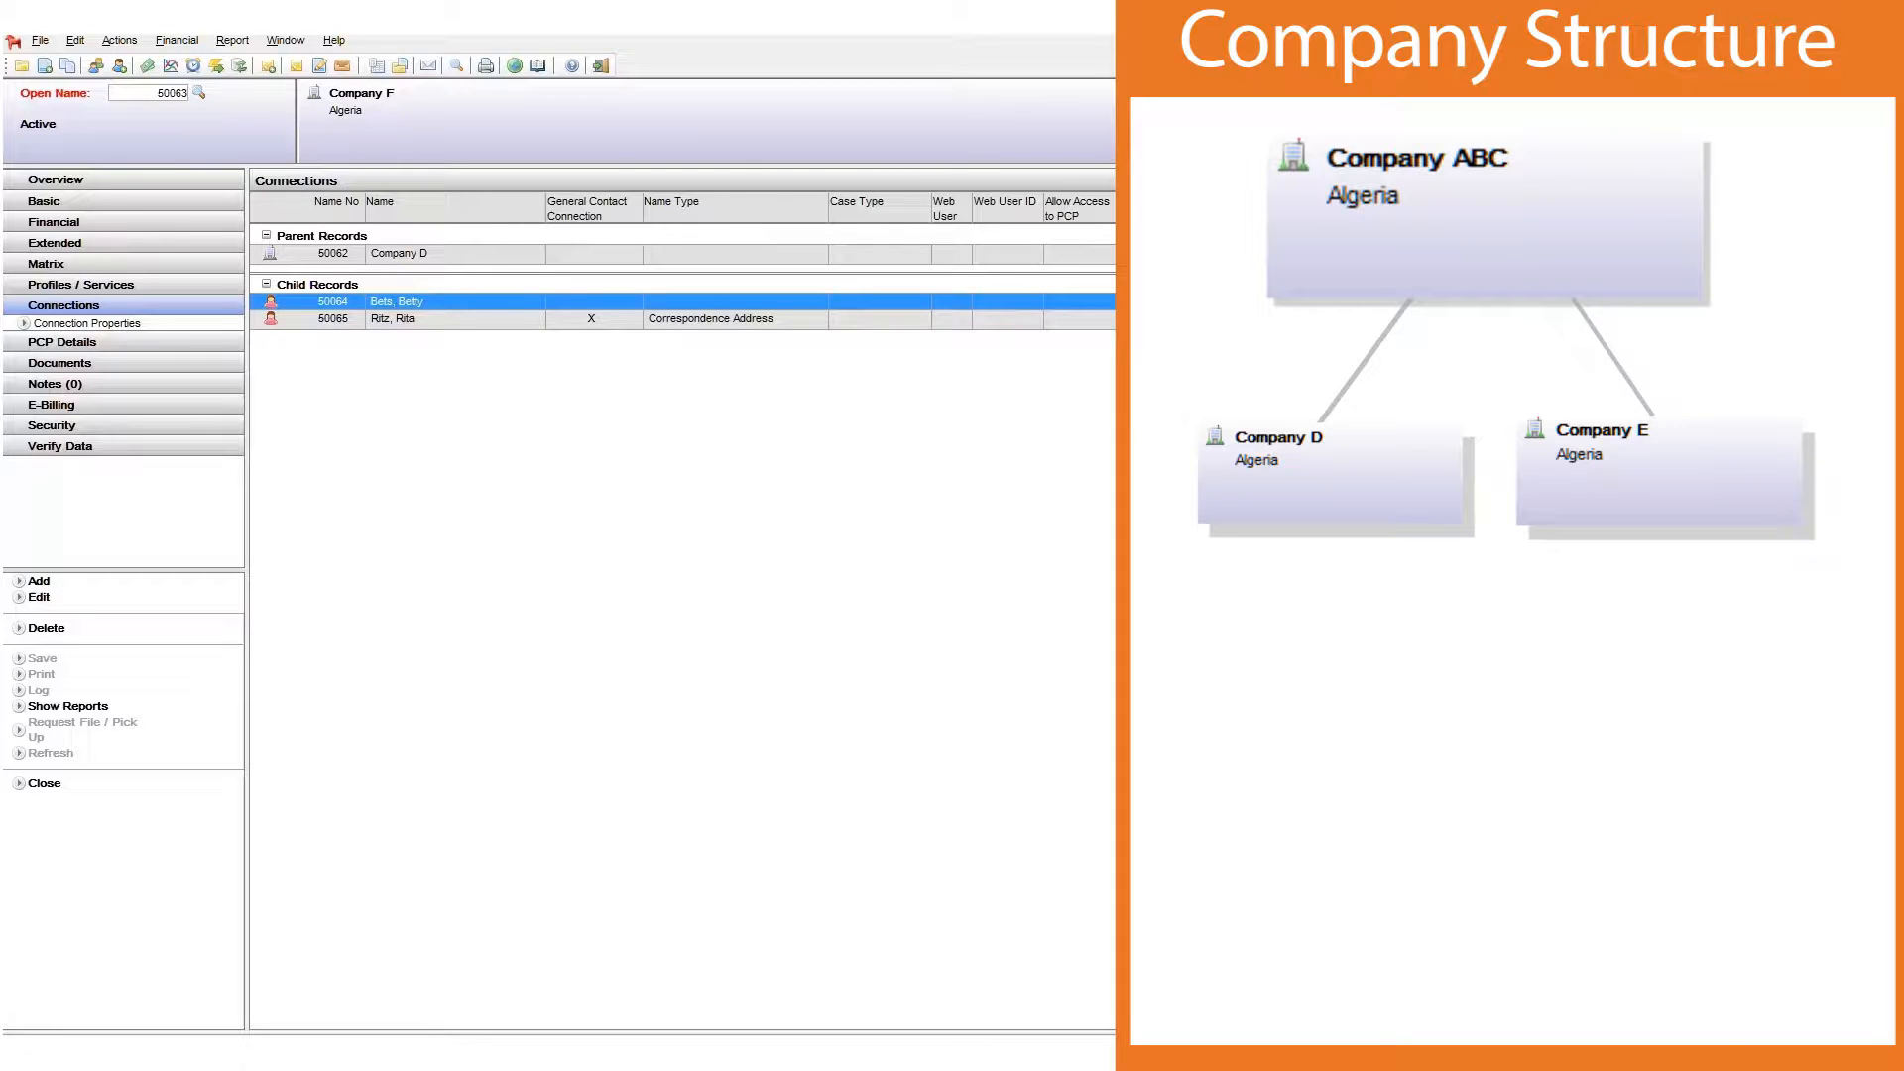
- Open Company ABC's name record and follow its child connection to Company E
double_click(179, 97)
text(50055)
key(Return)
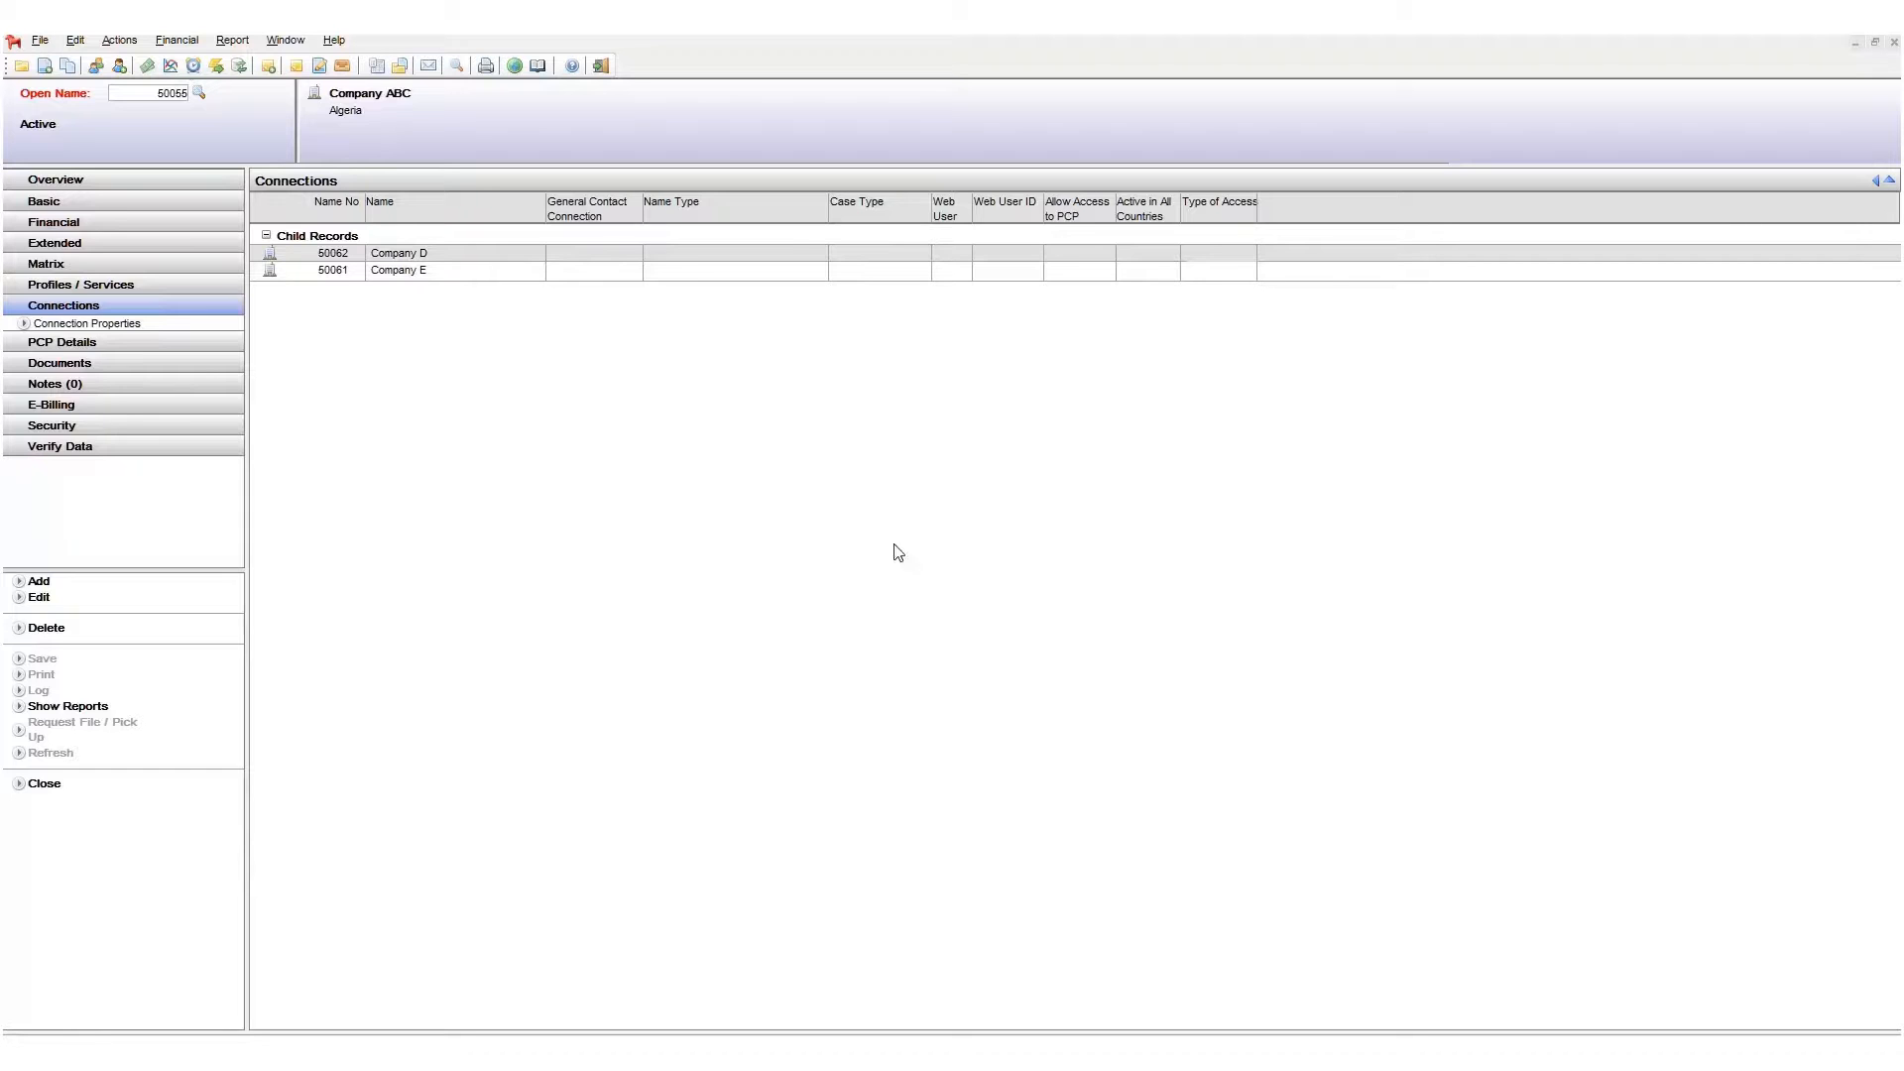
click(269, 271)
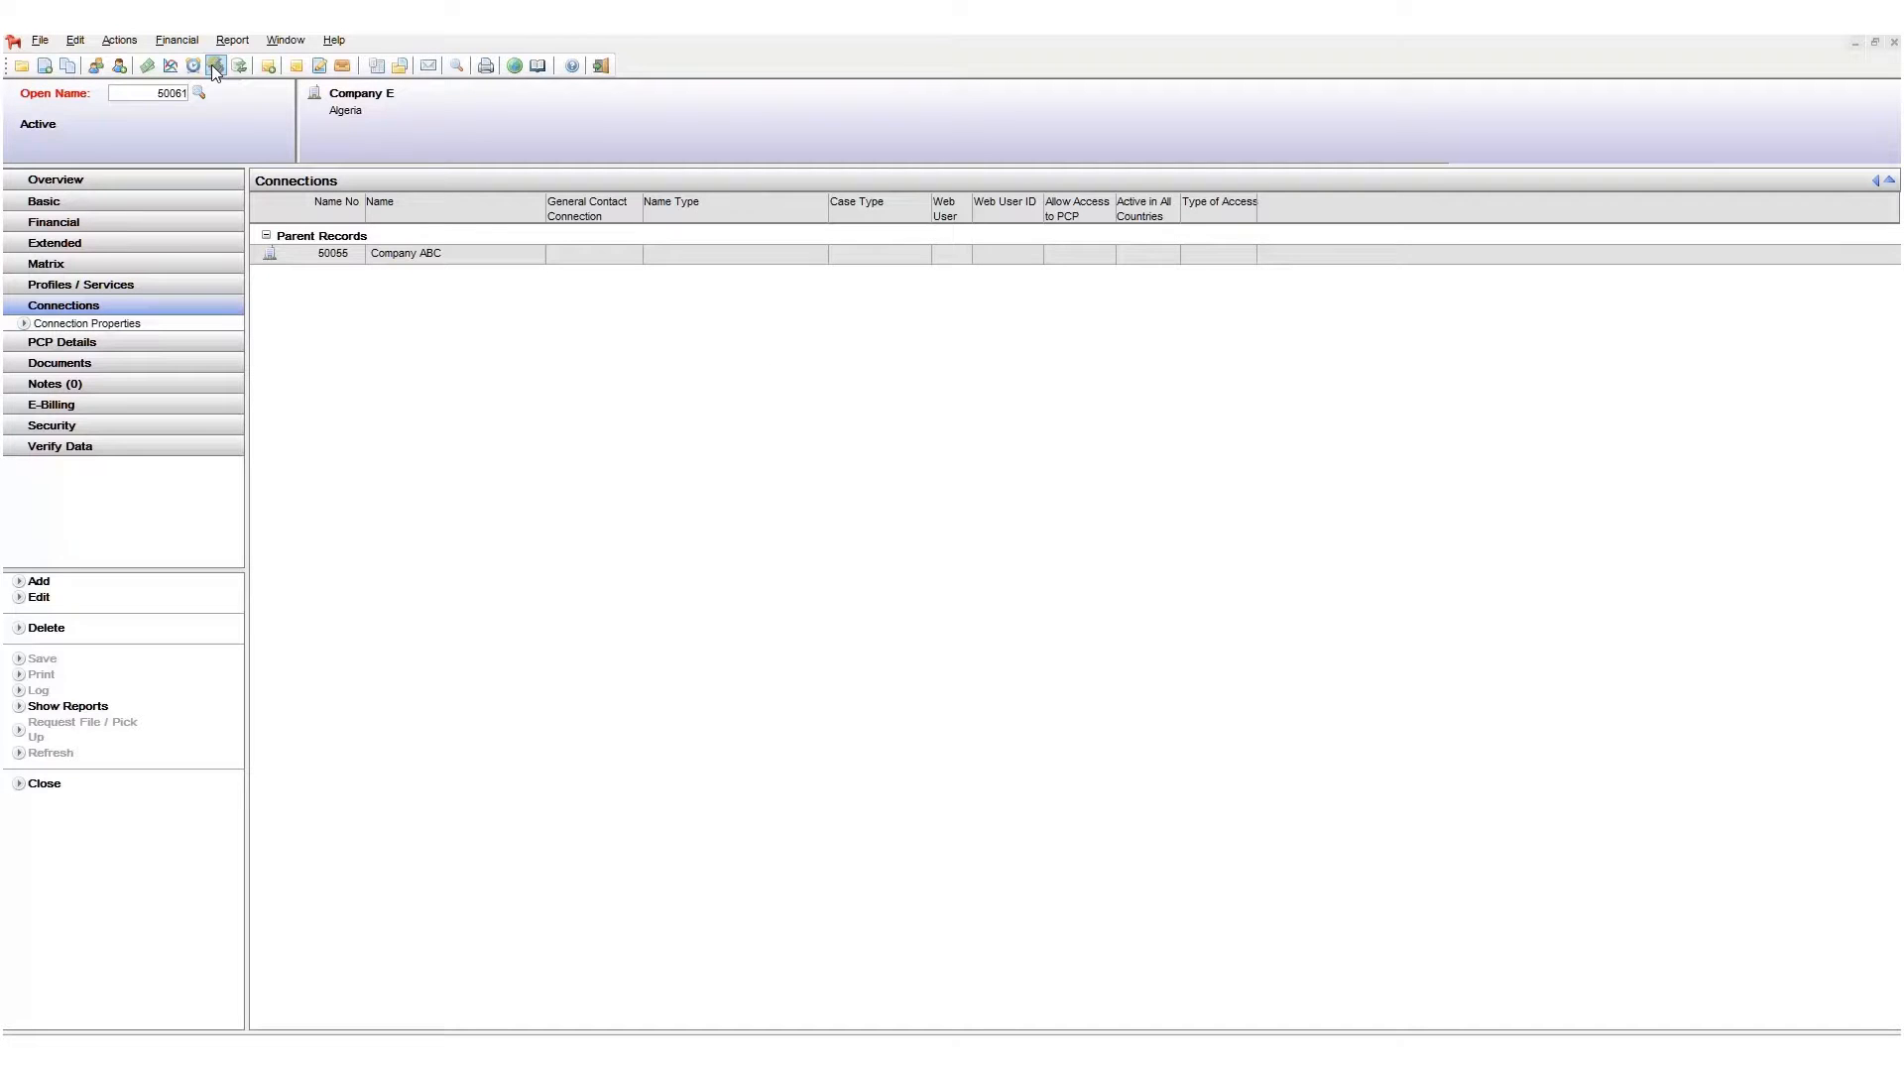
- Return to Company ABC's name record and follow the child connections through Company D to Company F
double_click(180, 95)
text(50055)
key(Return)
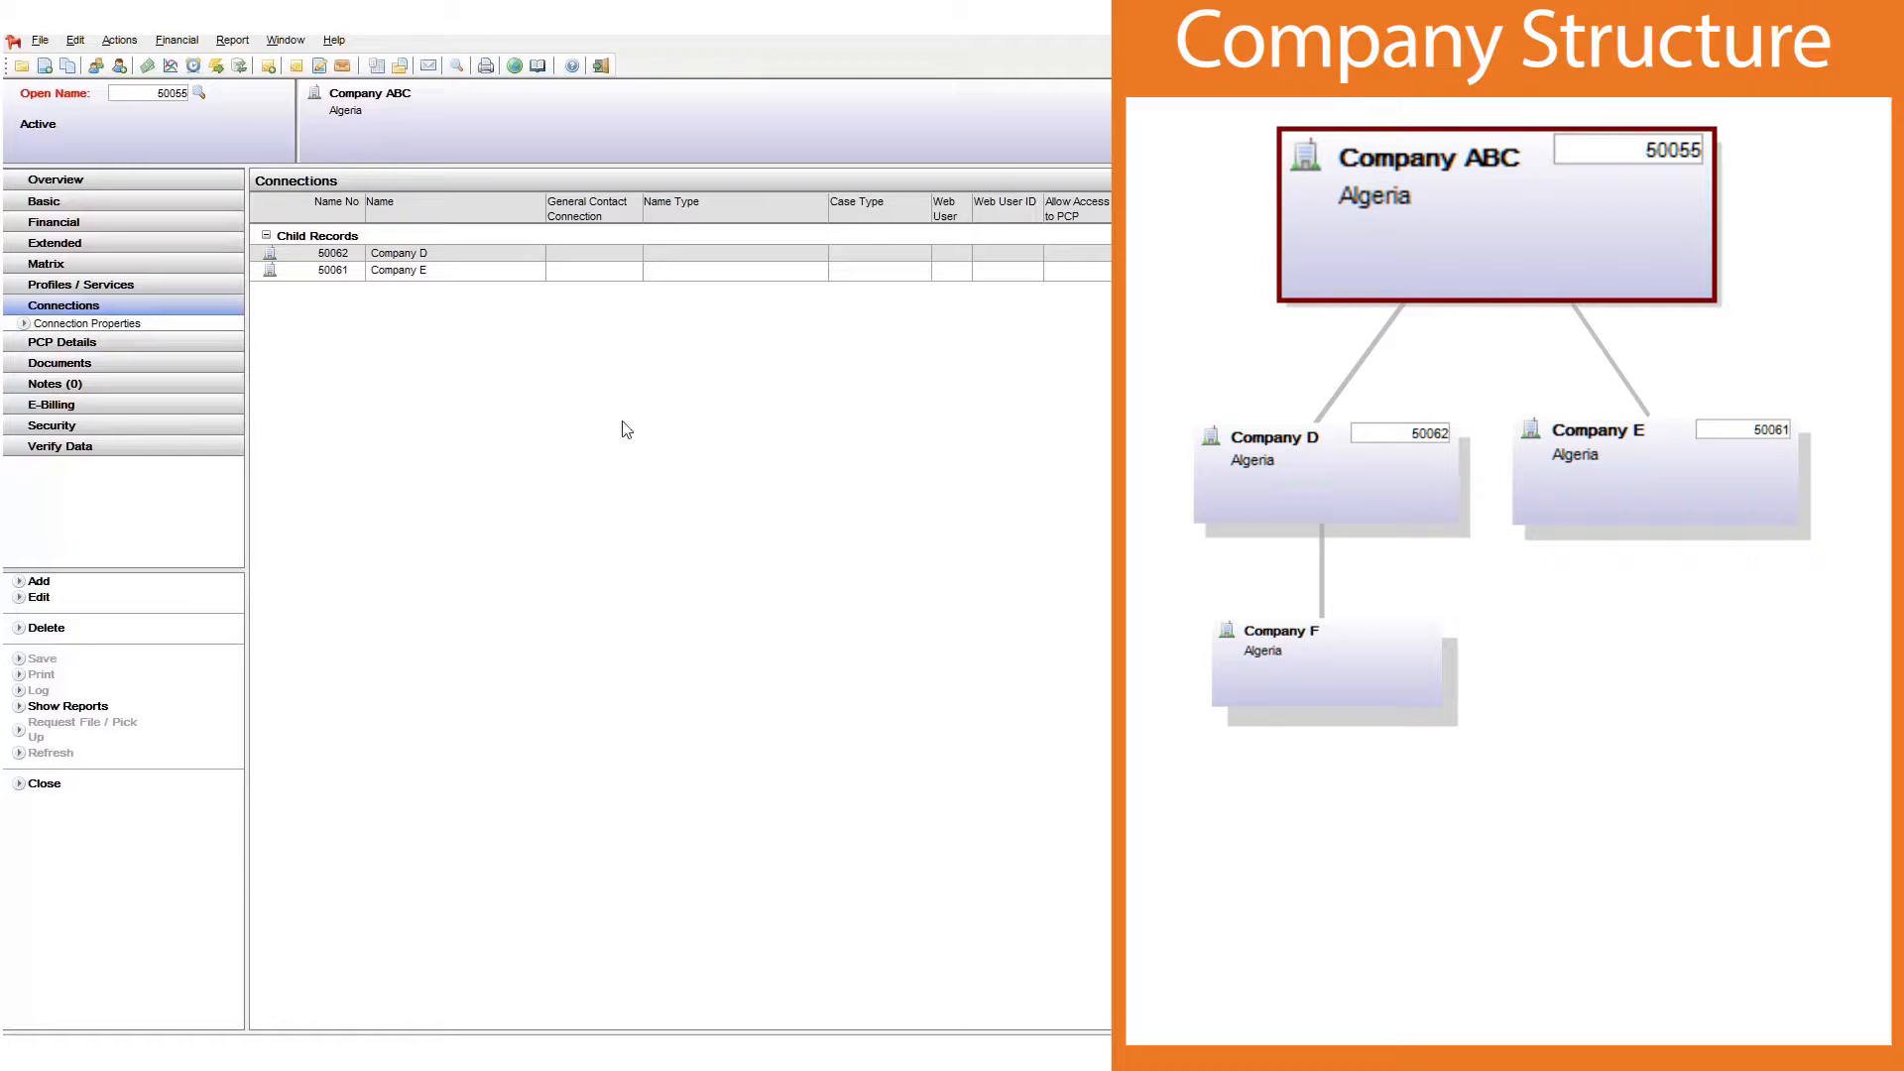
double_click(270, 254)
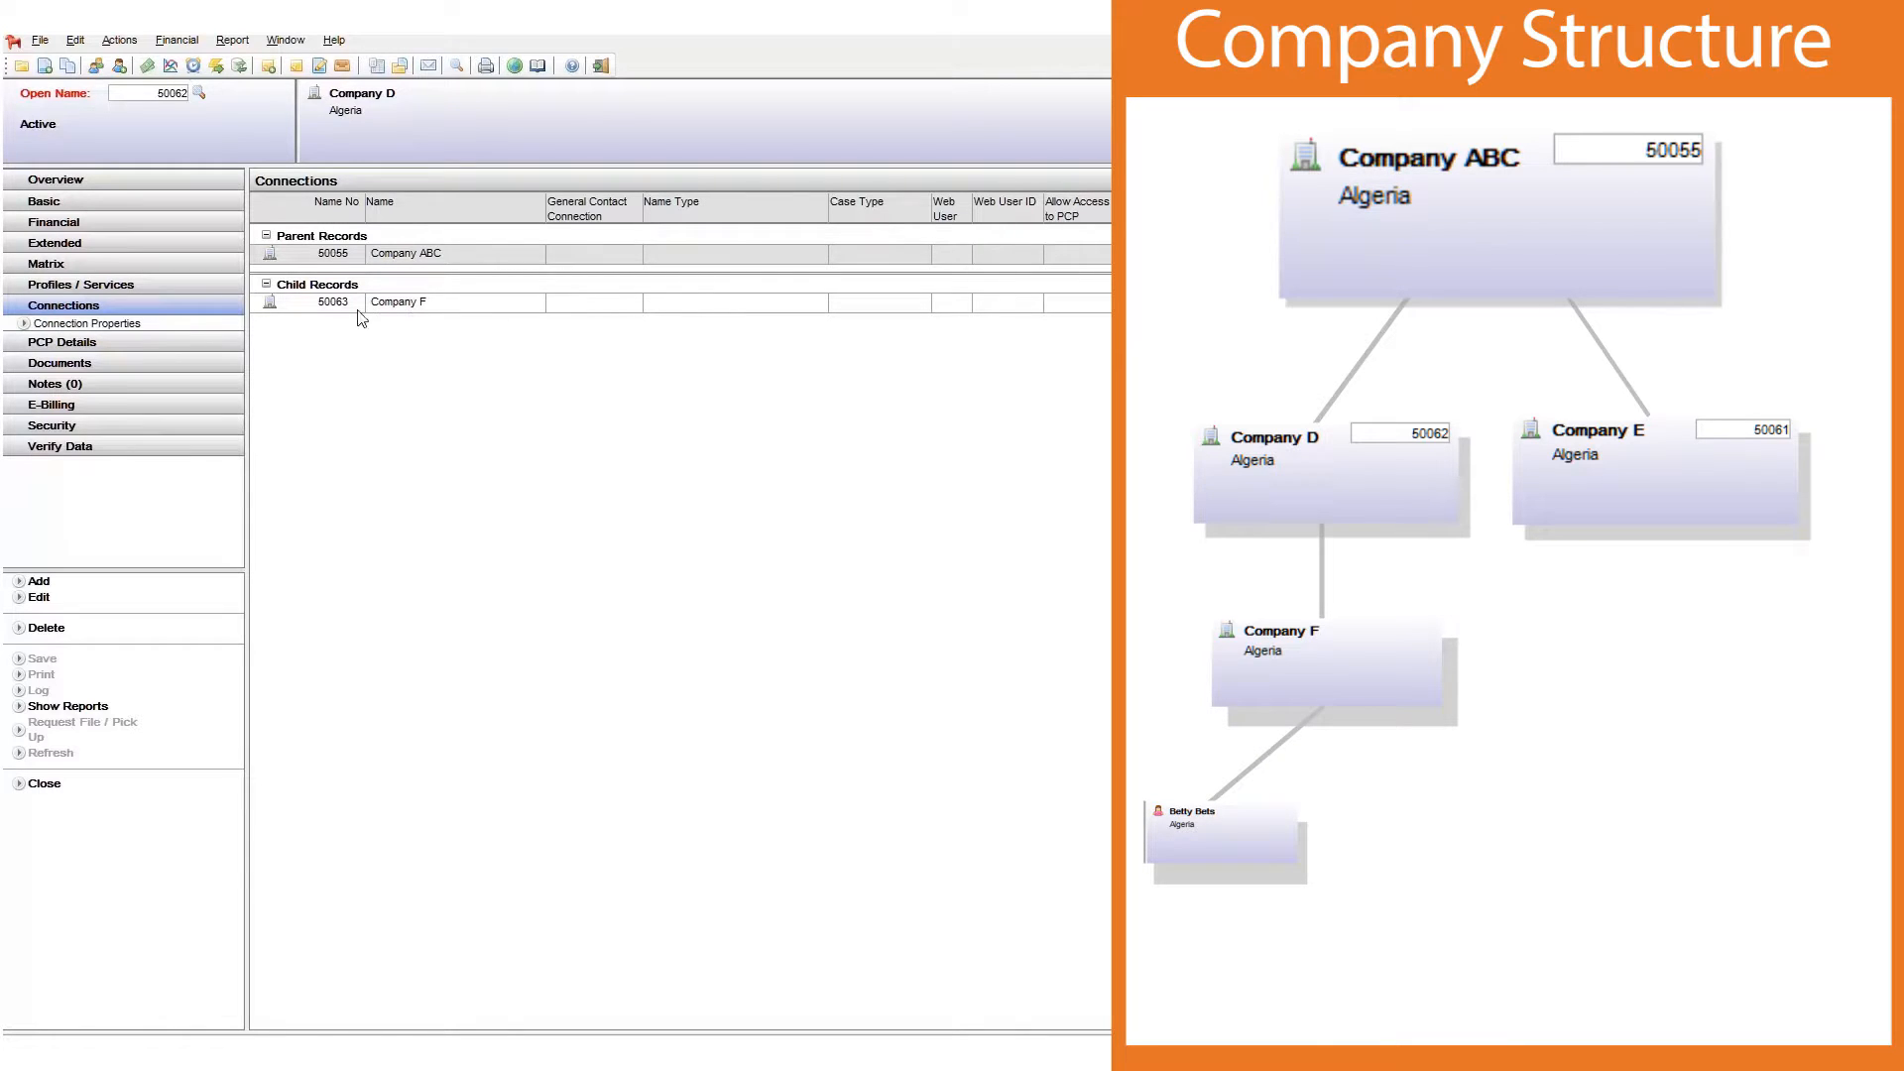
double_click(272, 304)
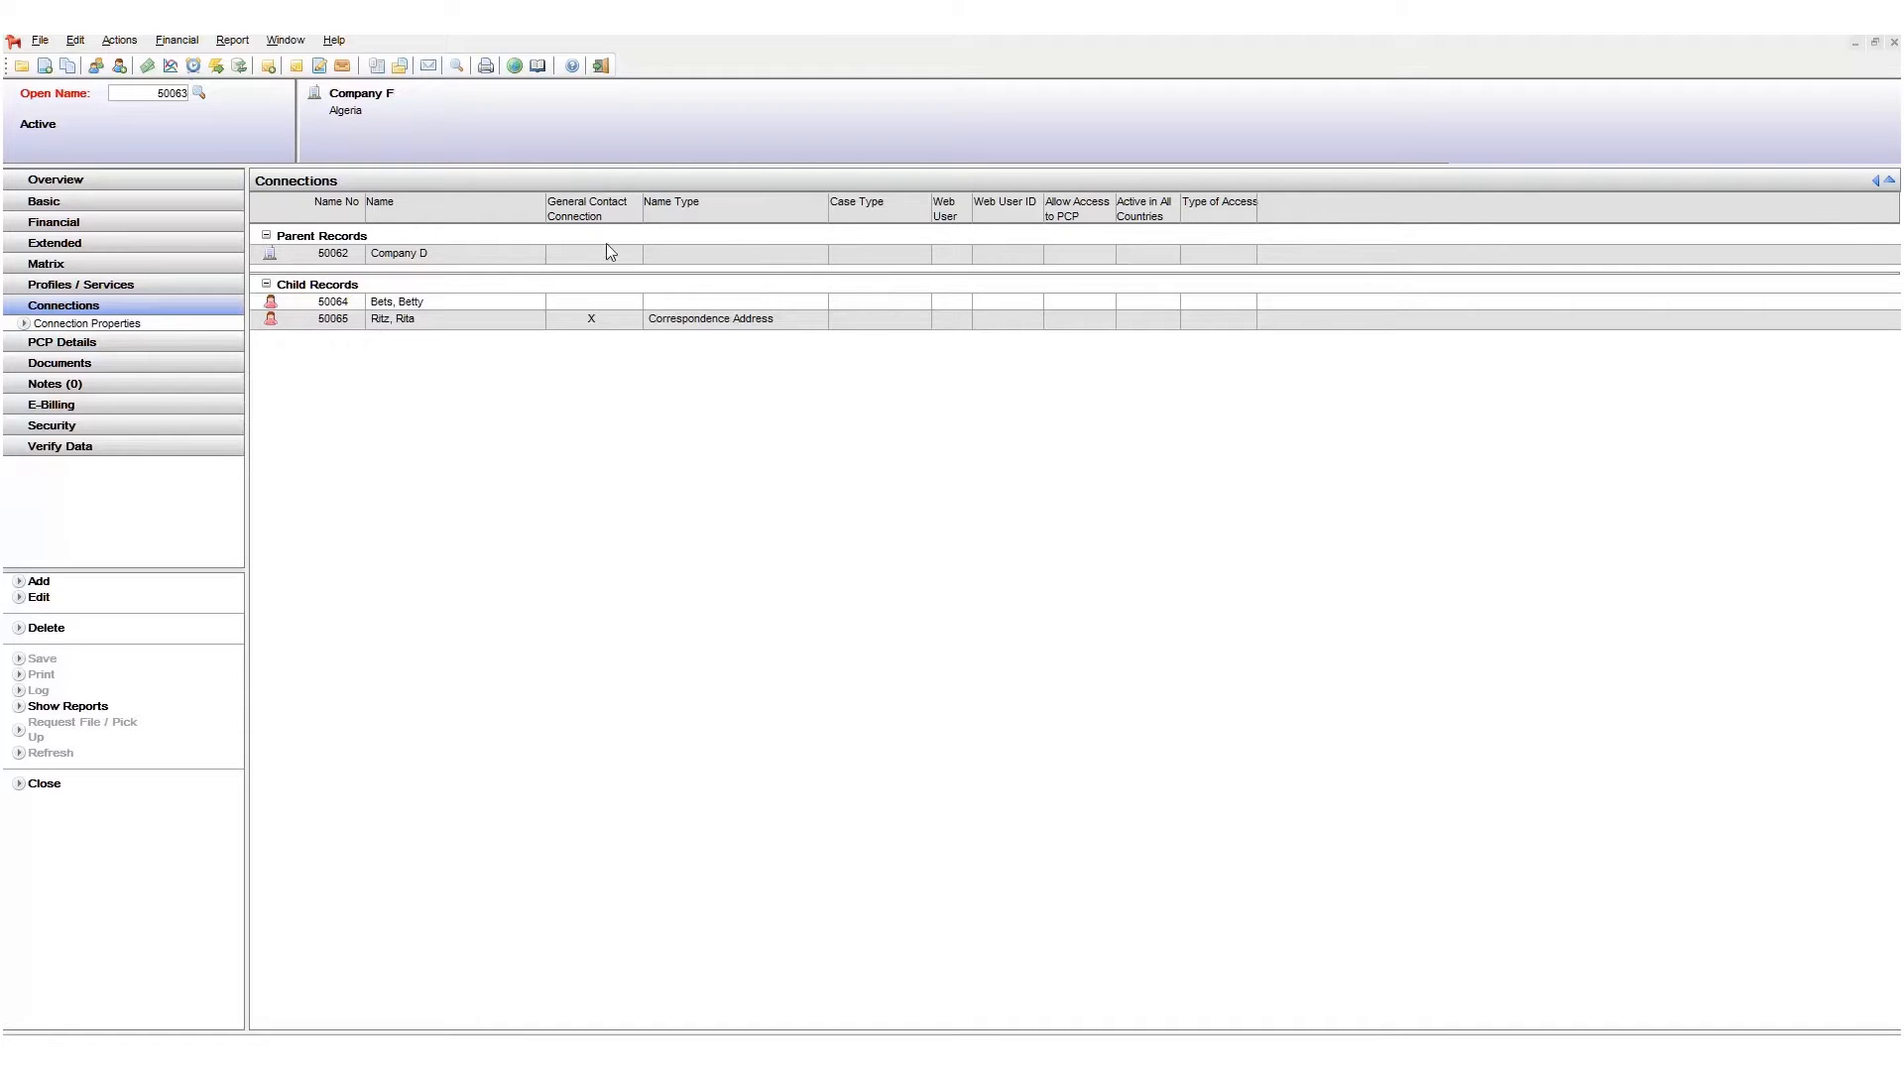
- Open trademark case TM2155SE10 and view the name information of its Foreign Agent, Applicant and Account Address parties
click(43, 46)
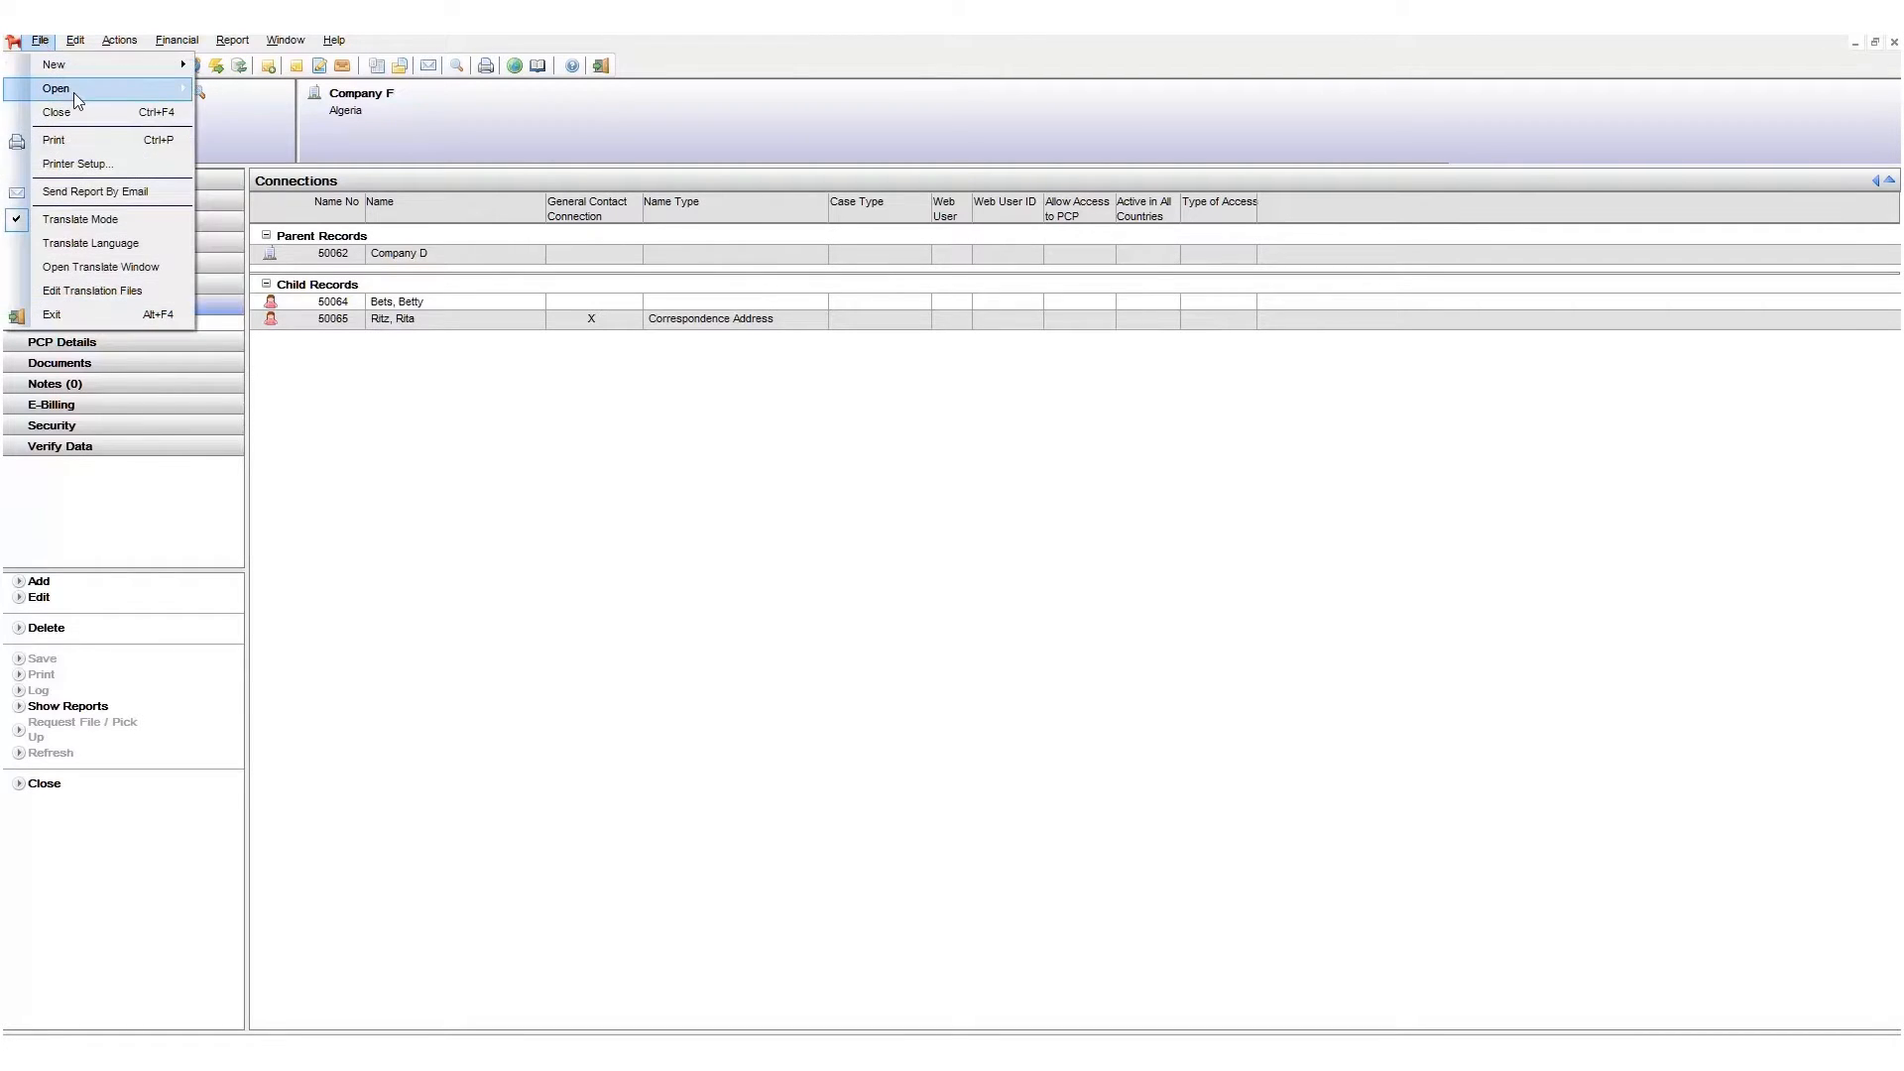
mouse_move(79, 92)
click(263, 111)
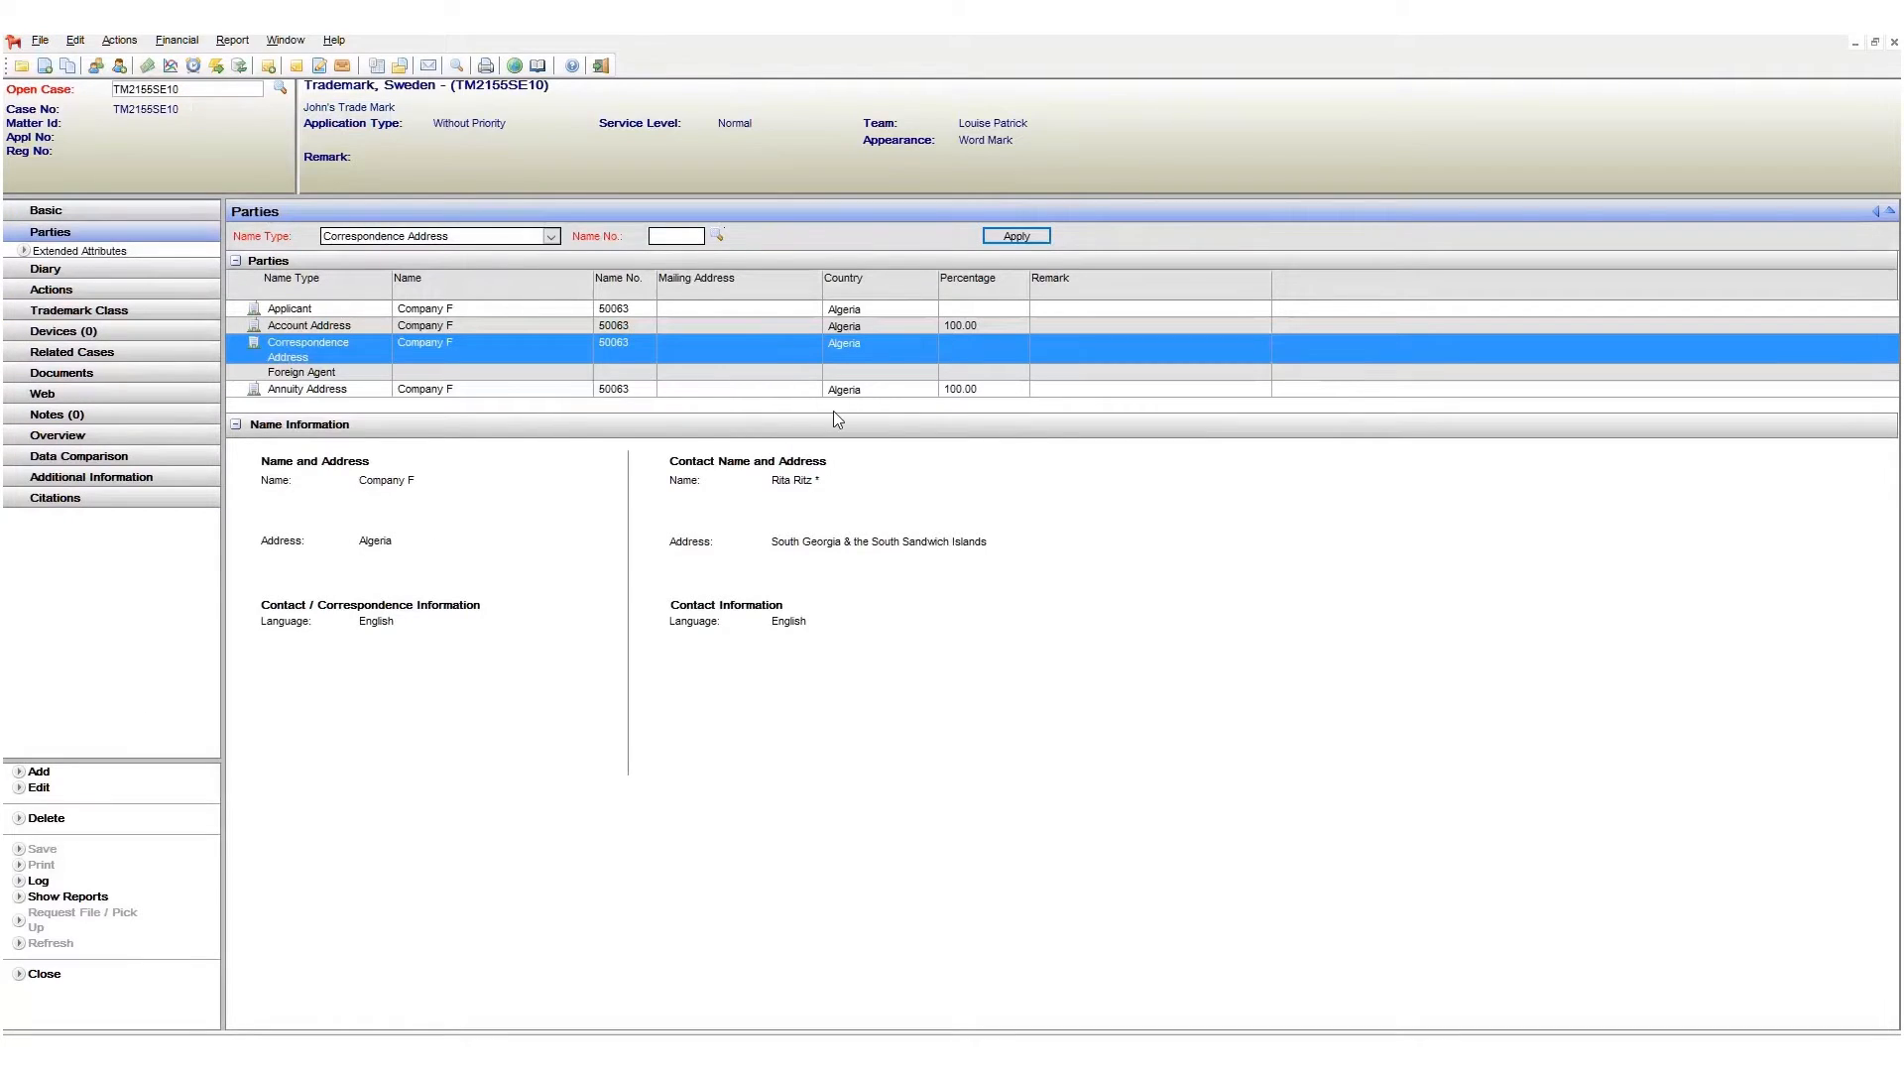
click(388, 373)
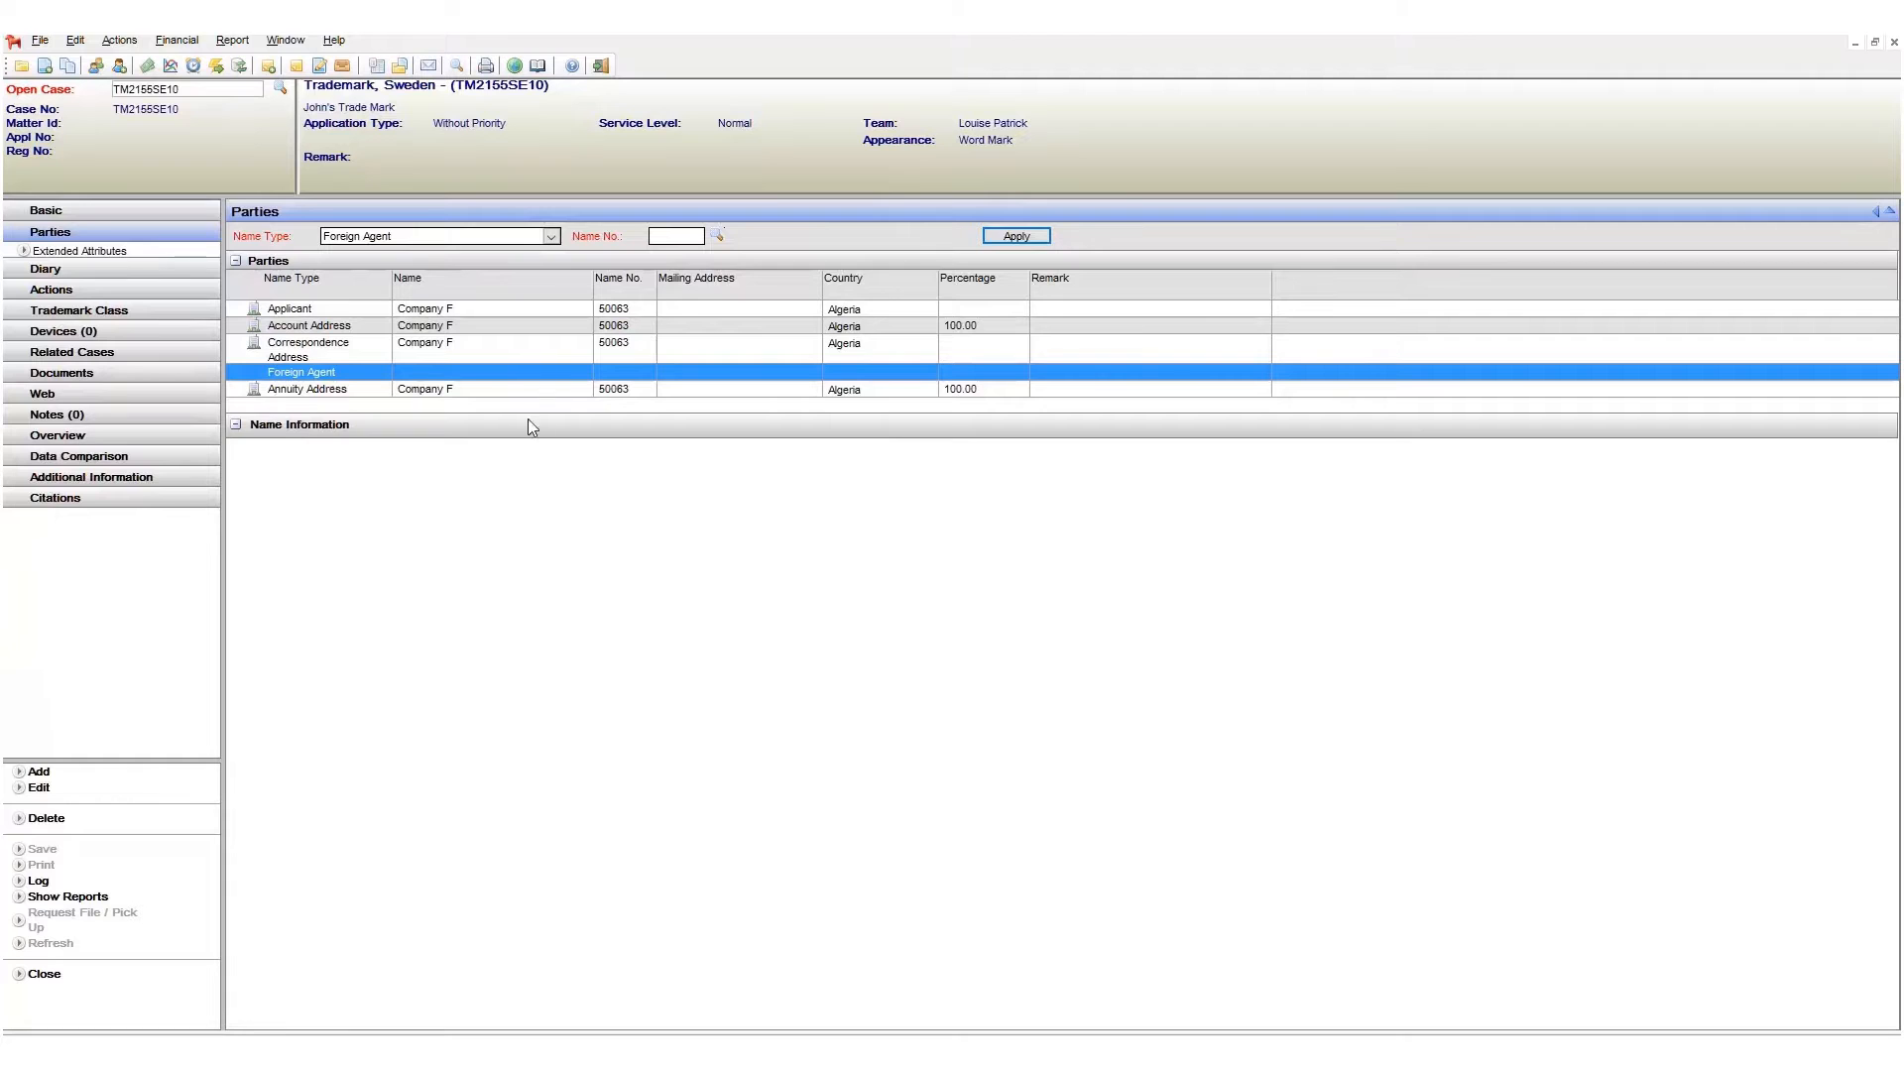
click(498, 315)
click(516, 325)
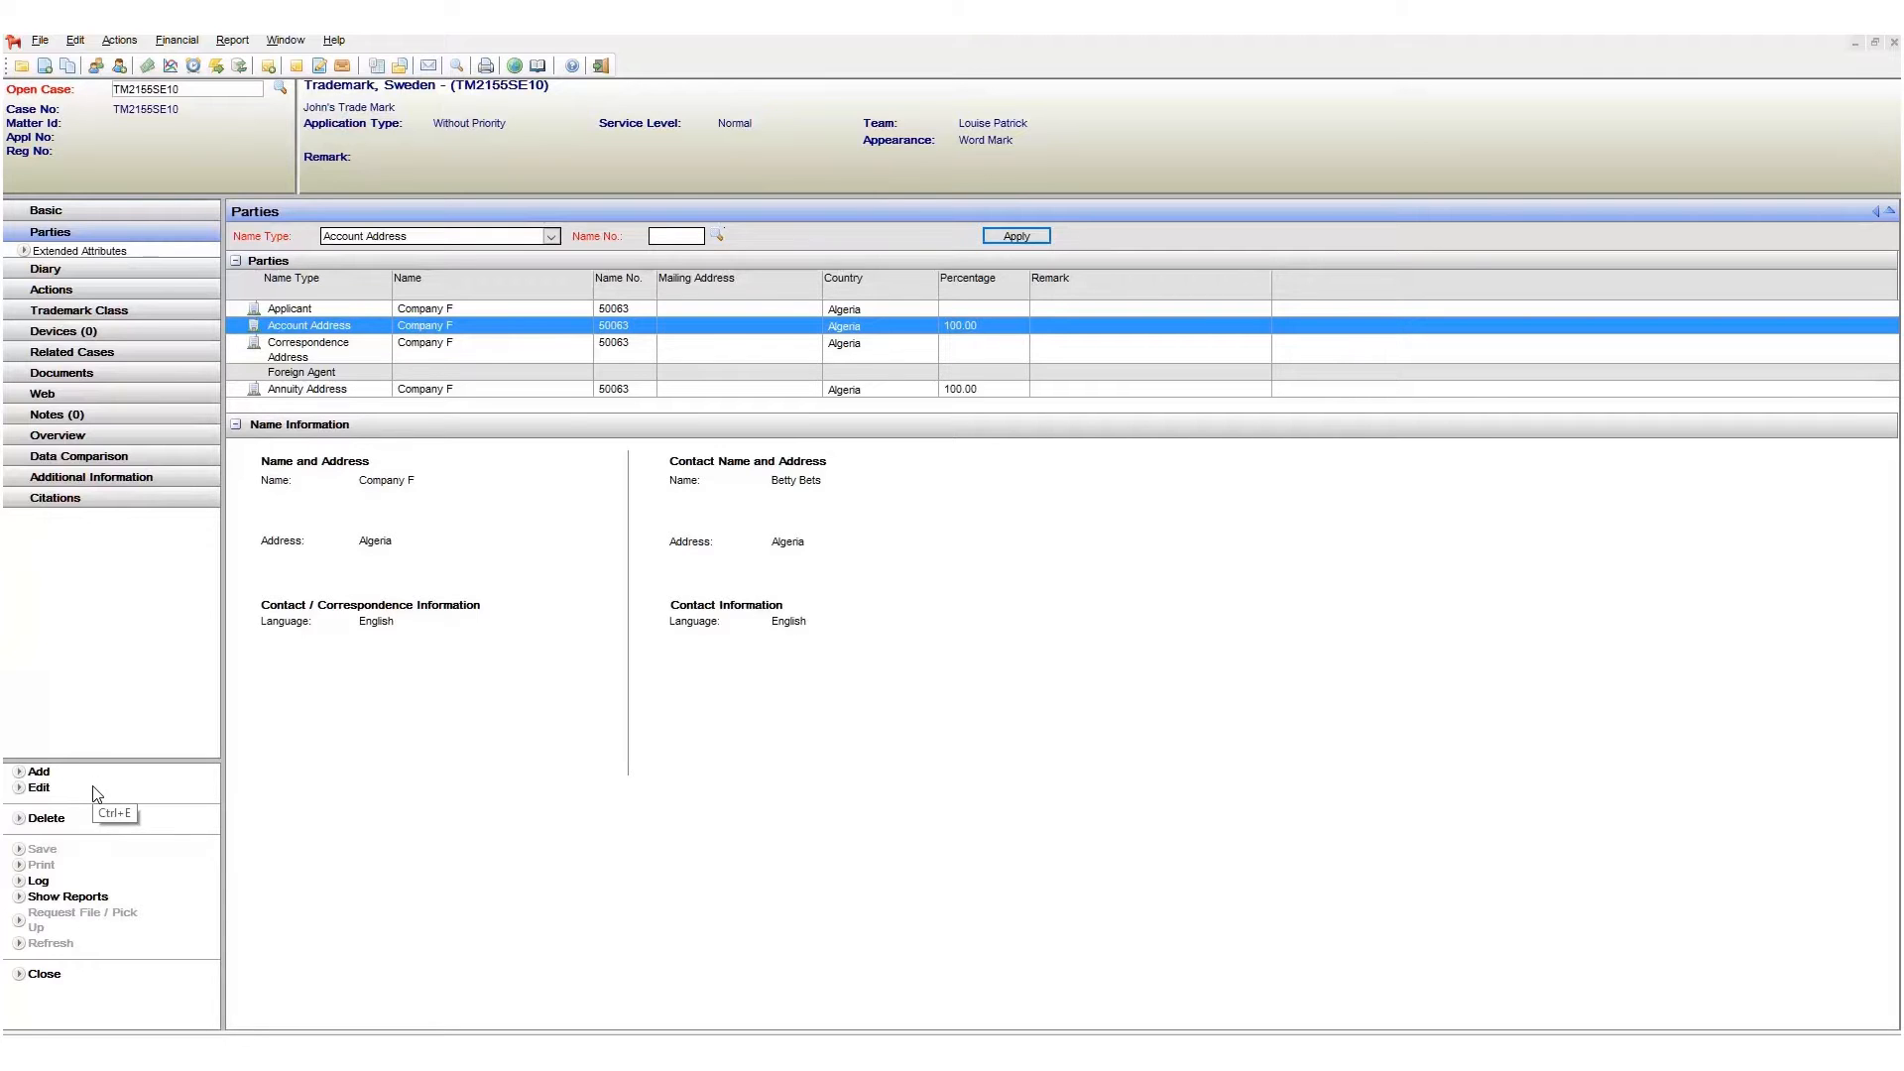
- Open the Account Address party for editing, check which contacts can be chosen, and save and close it
click(38, 788)
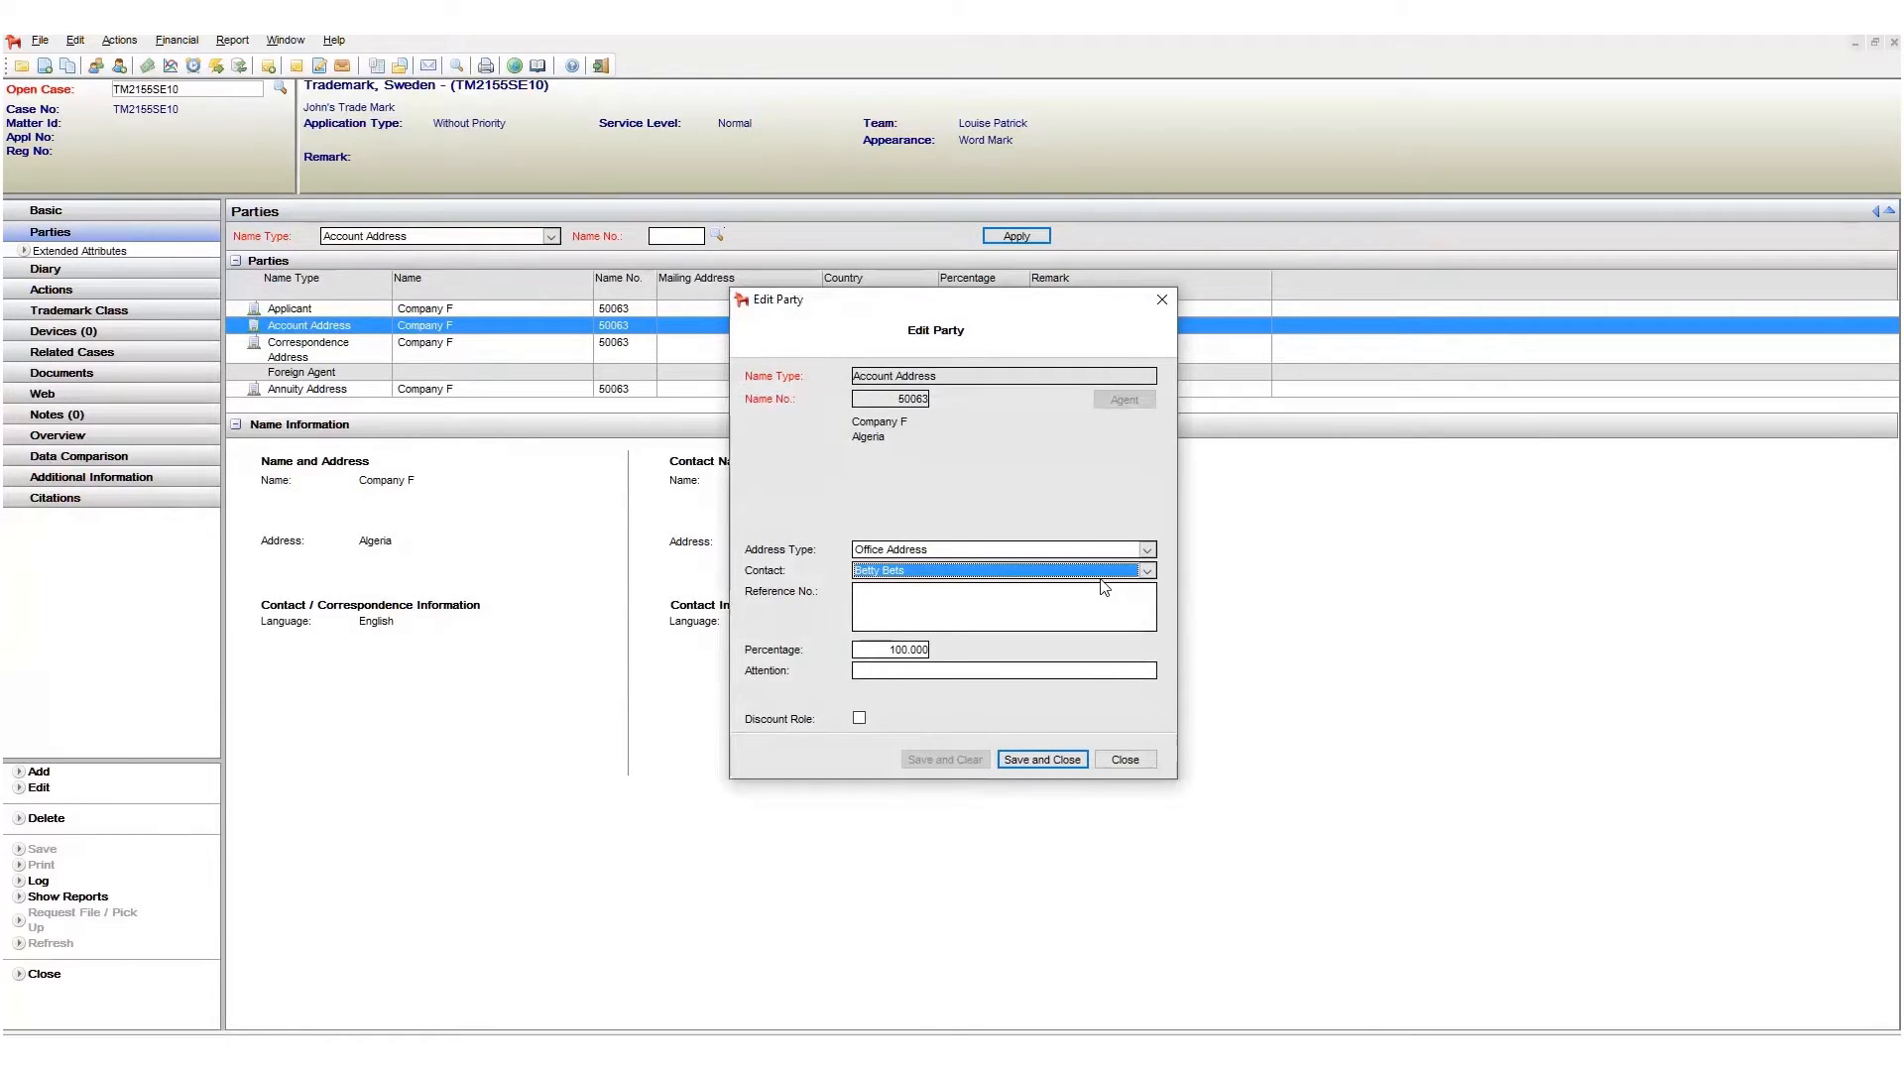
click(1143, 572)
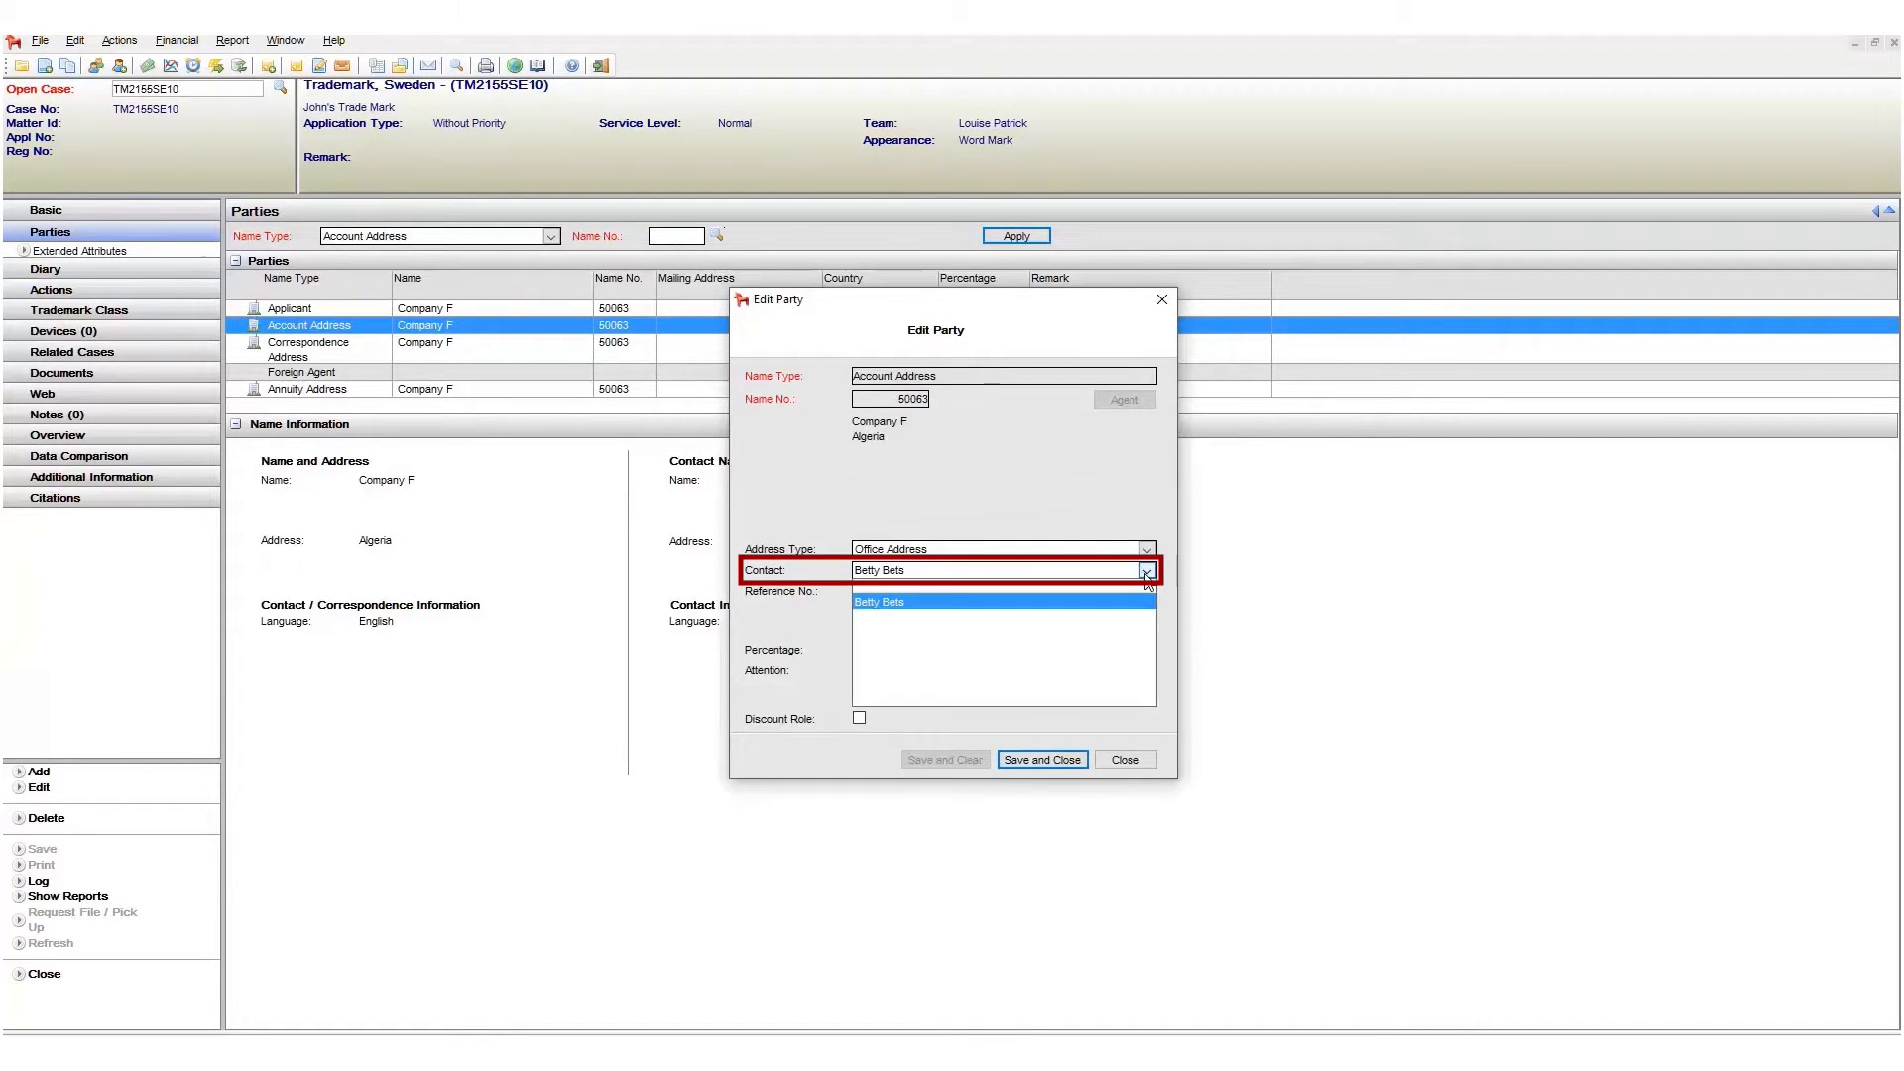
click(1148, 576)
click(1147, 576)
click(1148, 577)
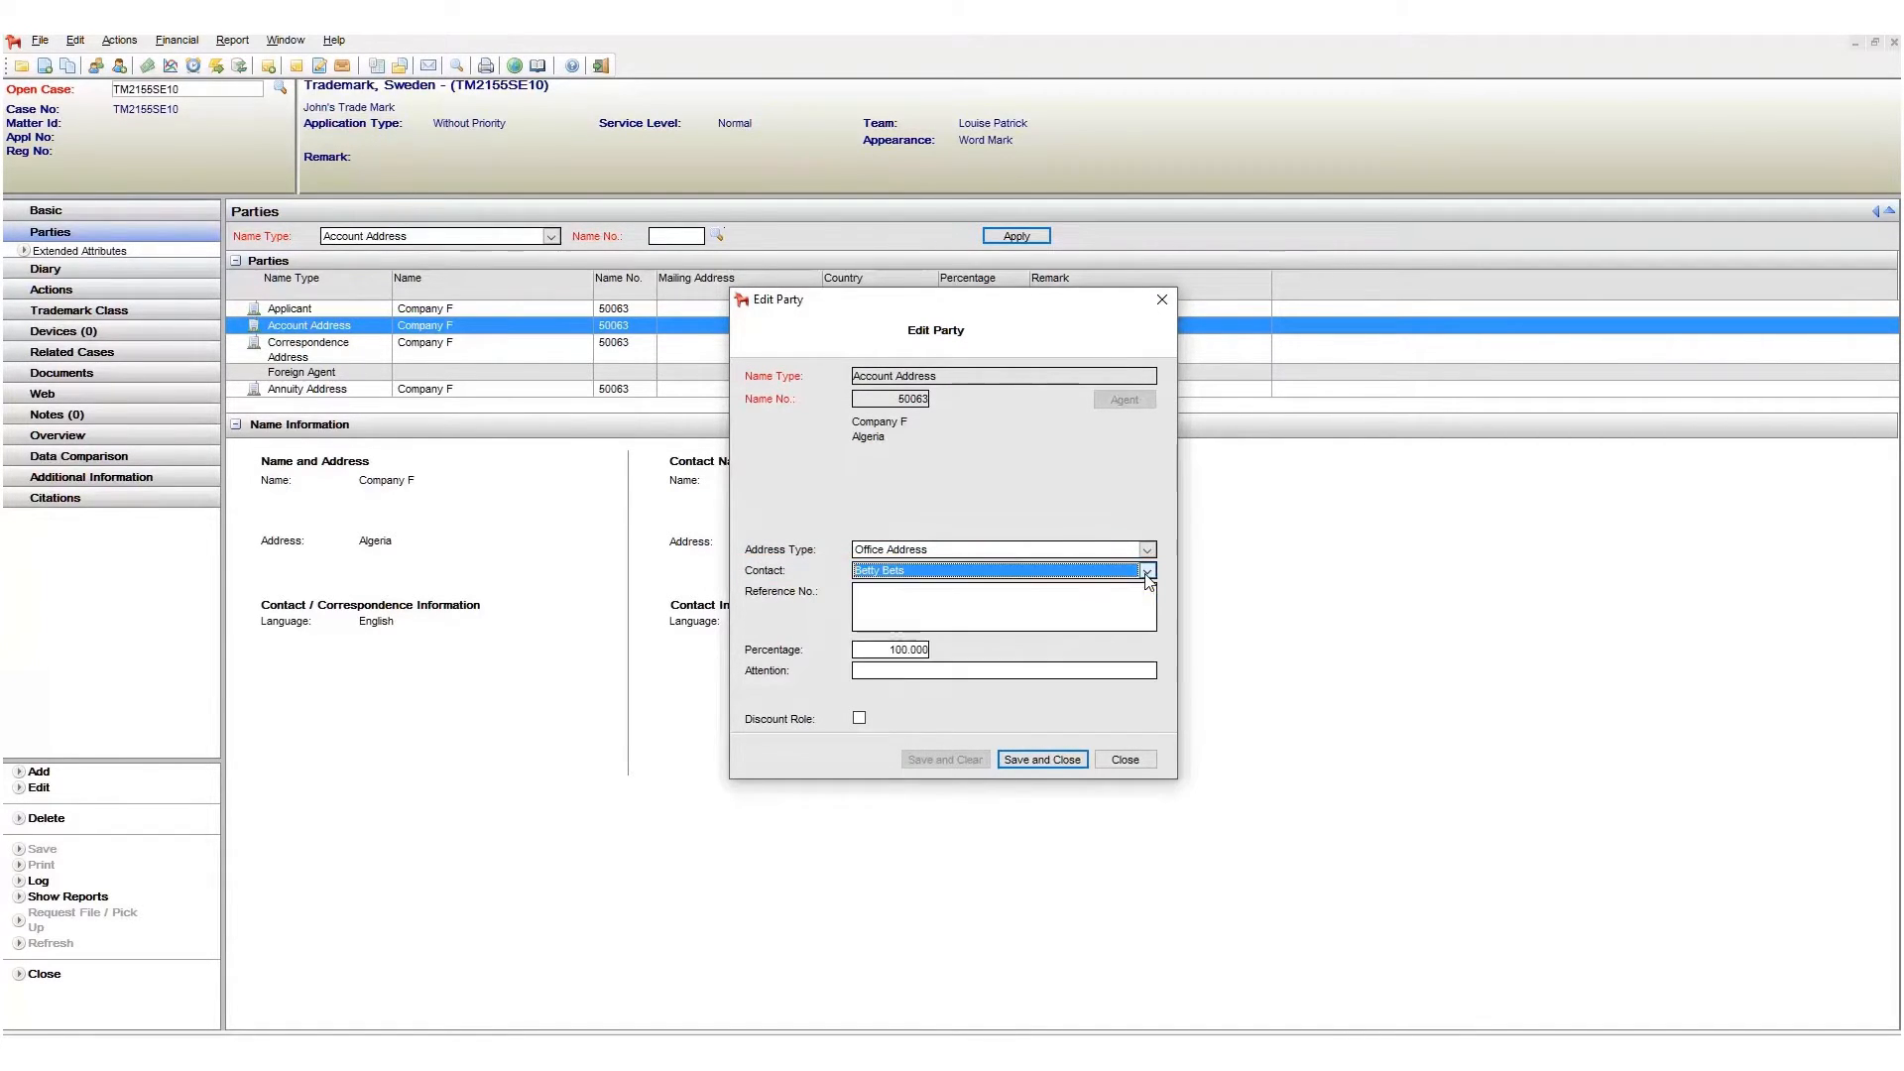
click(1063, 758)
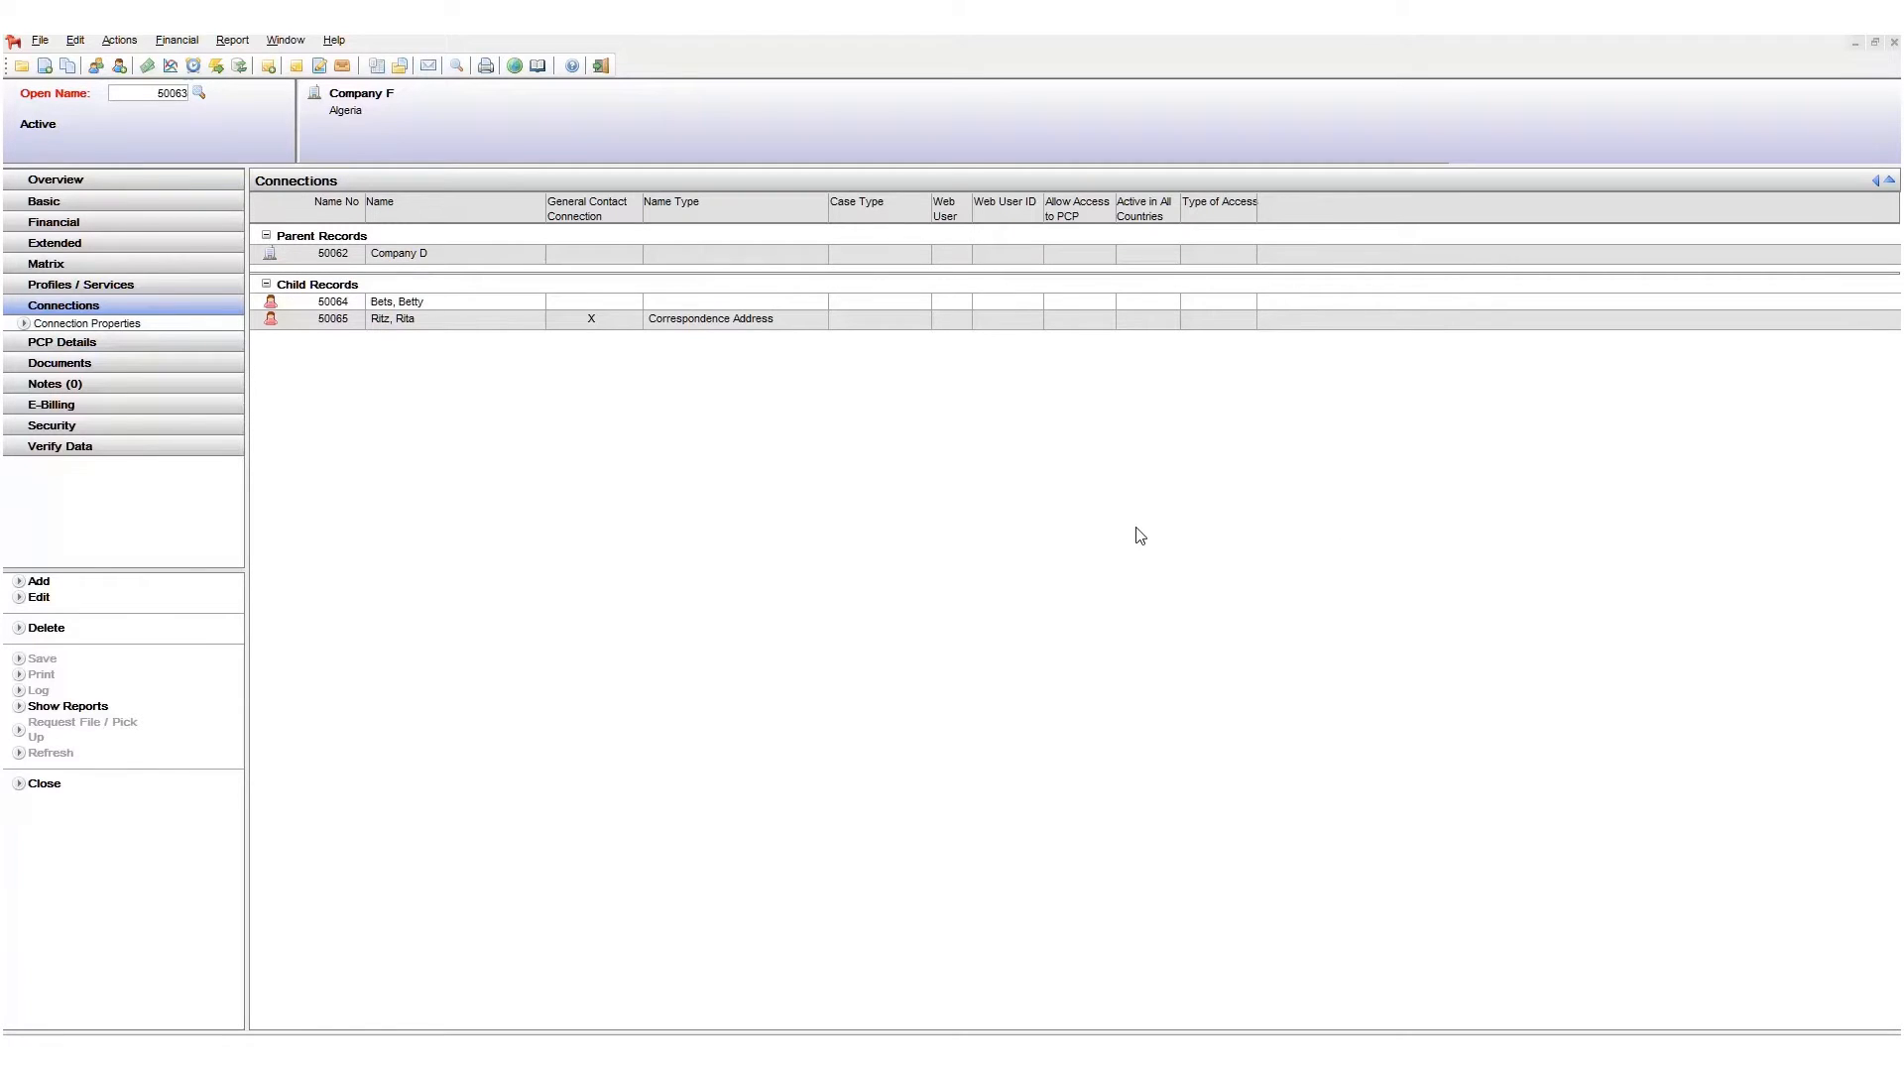
- Reopen case TM2155SE10 and inspect the contact details and Contact field of its Correspondence Address party, closing without changes
click(40, 41)
mouse_move(68, 87)
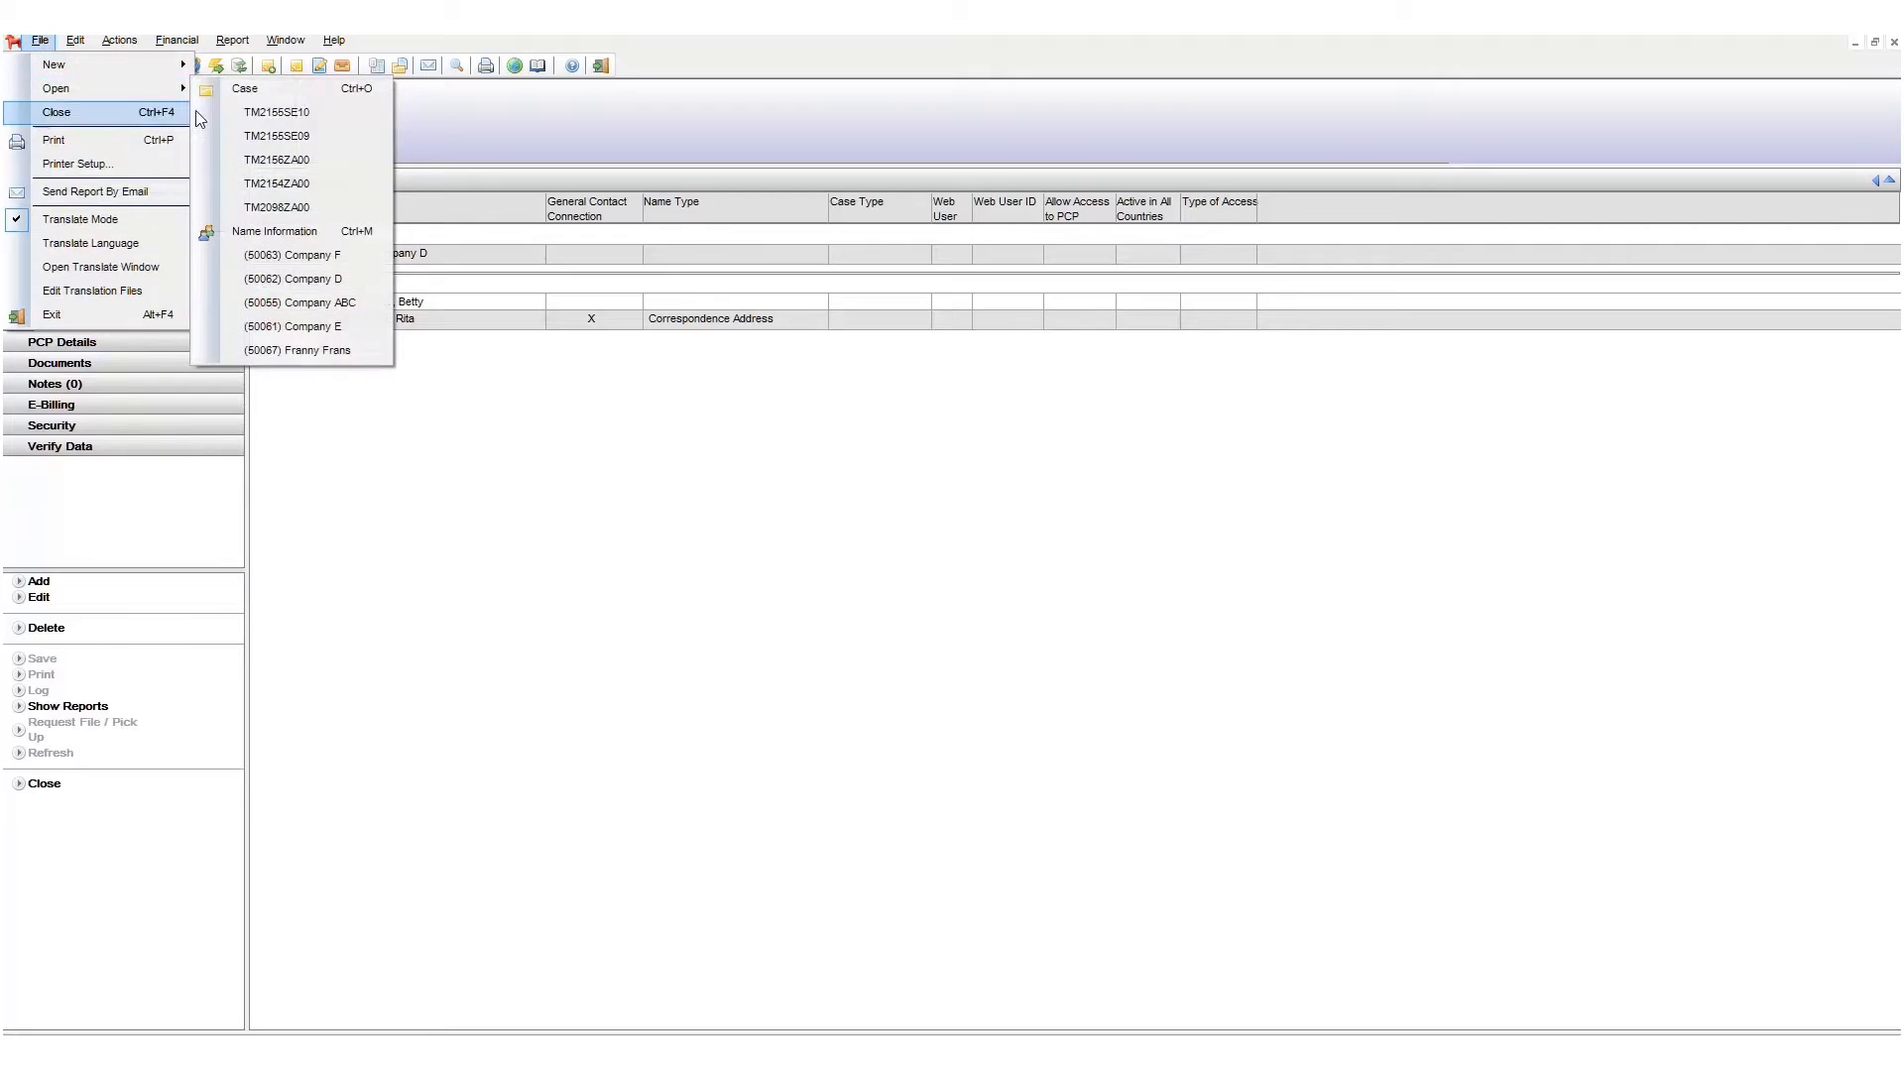
click(238, 113)
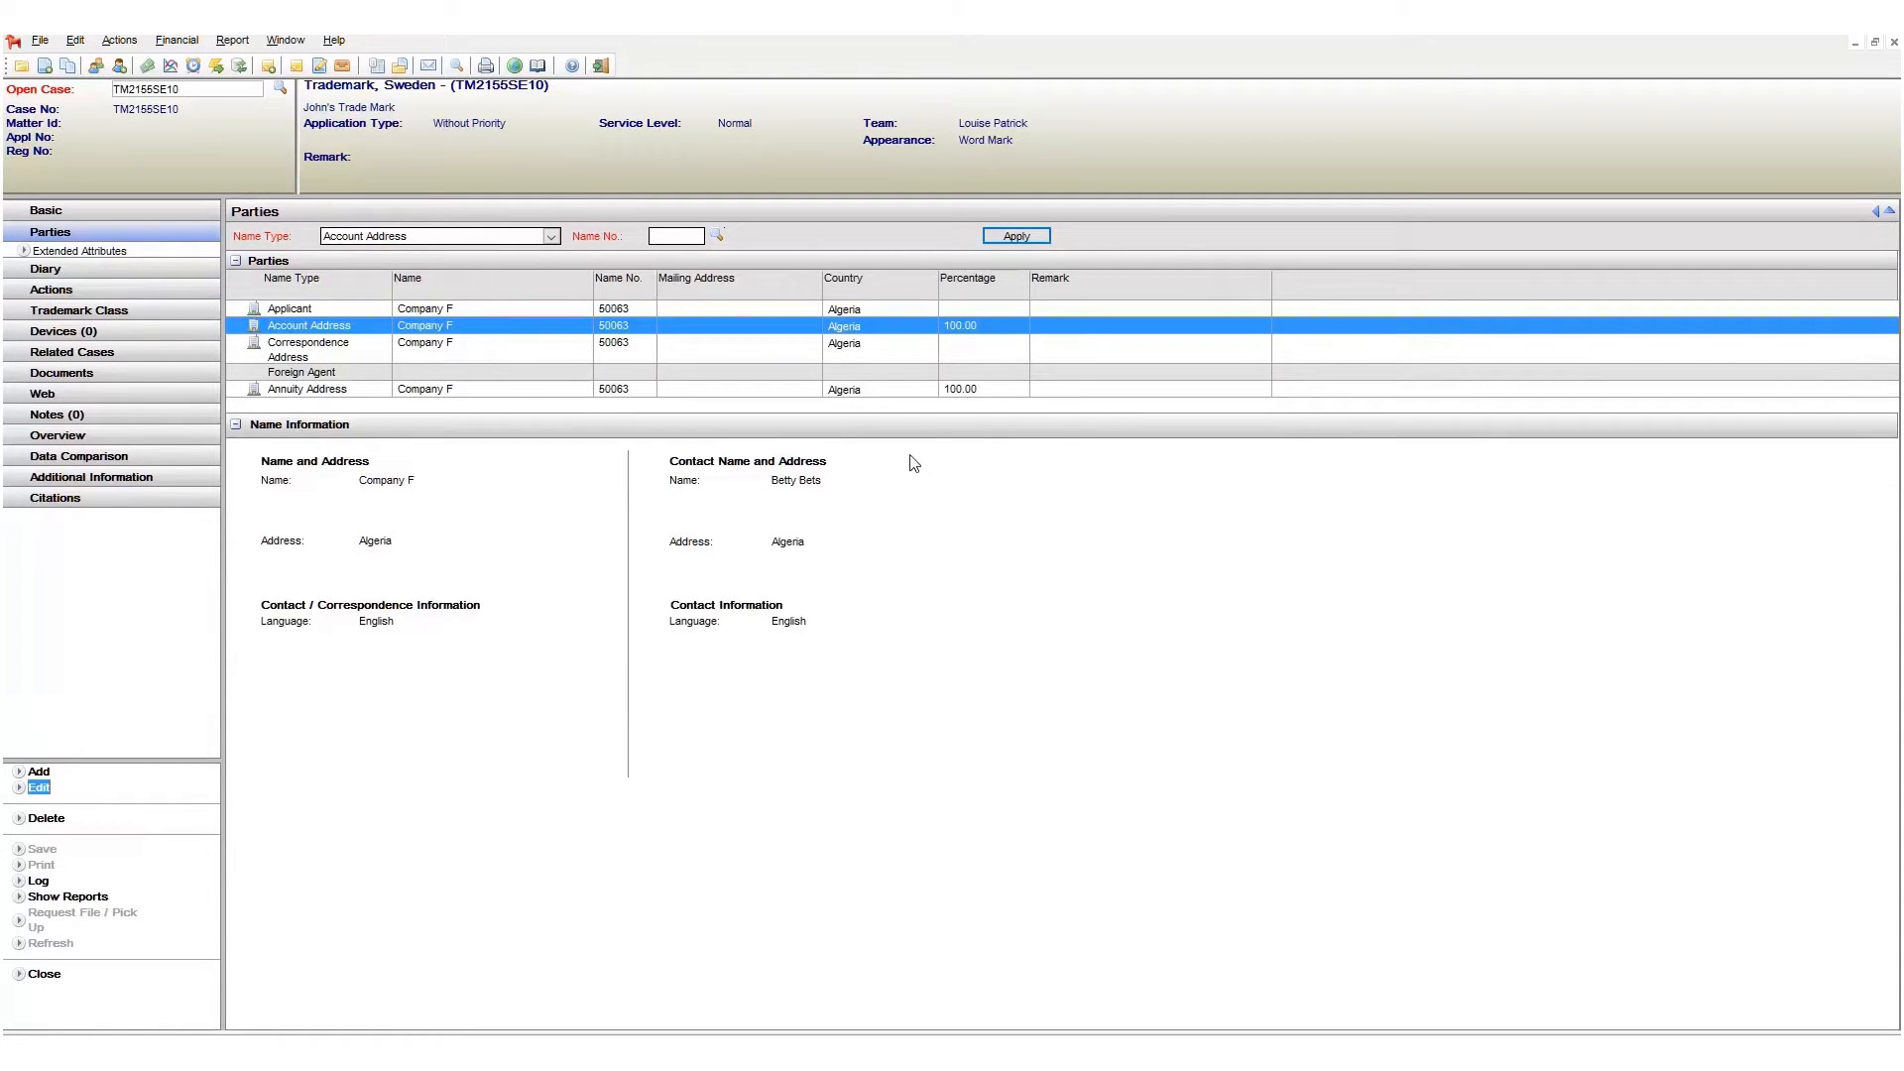
click(909, 357)
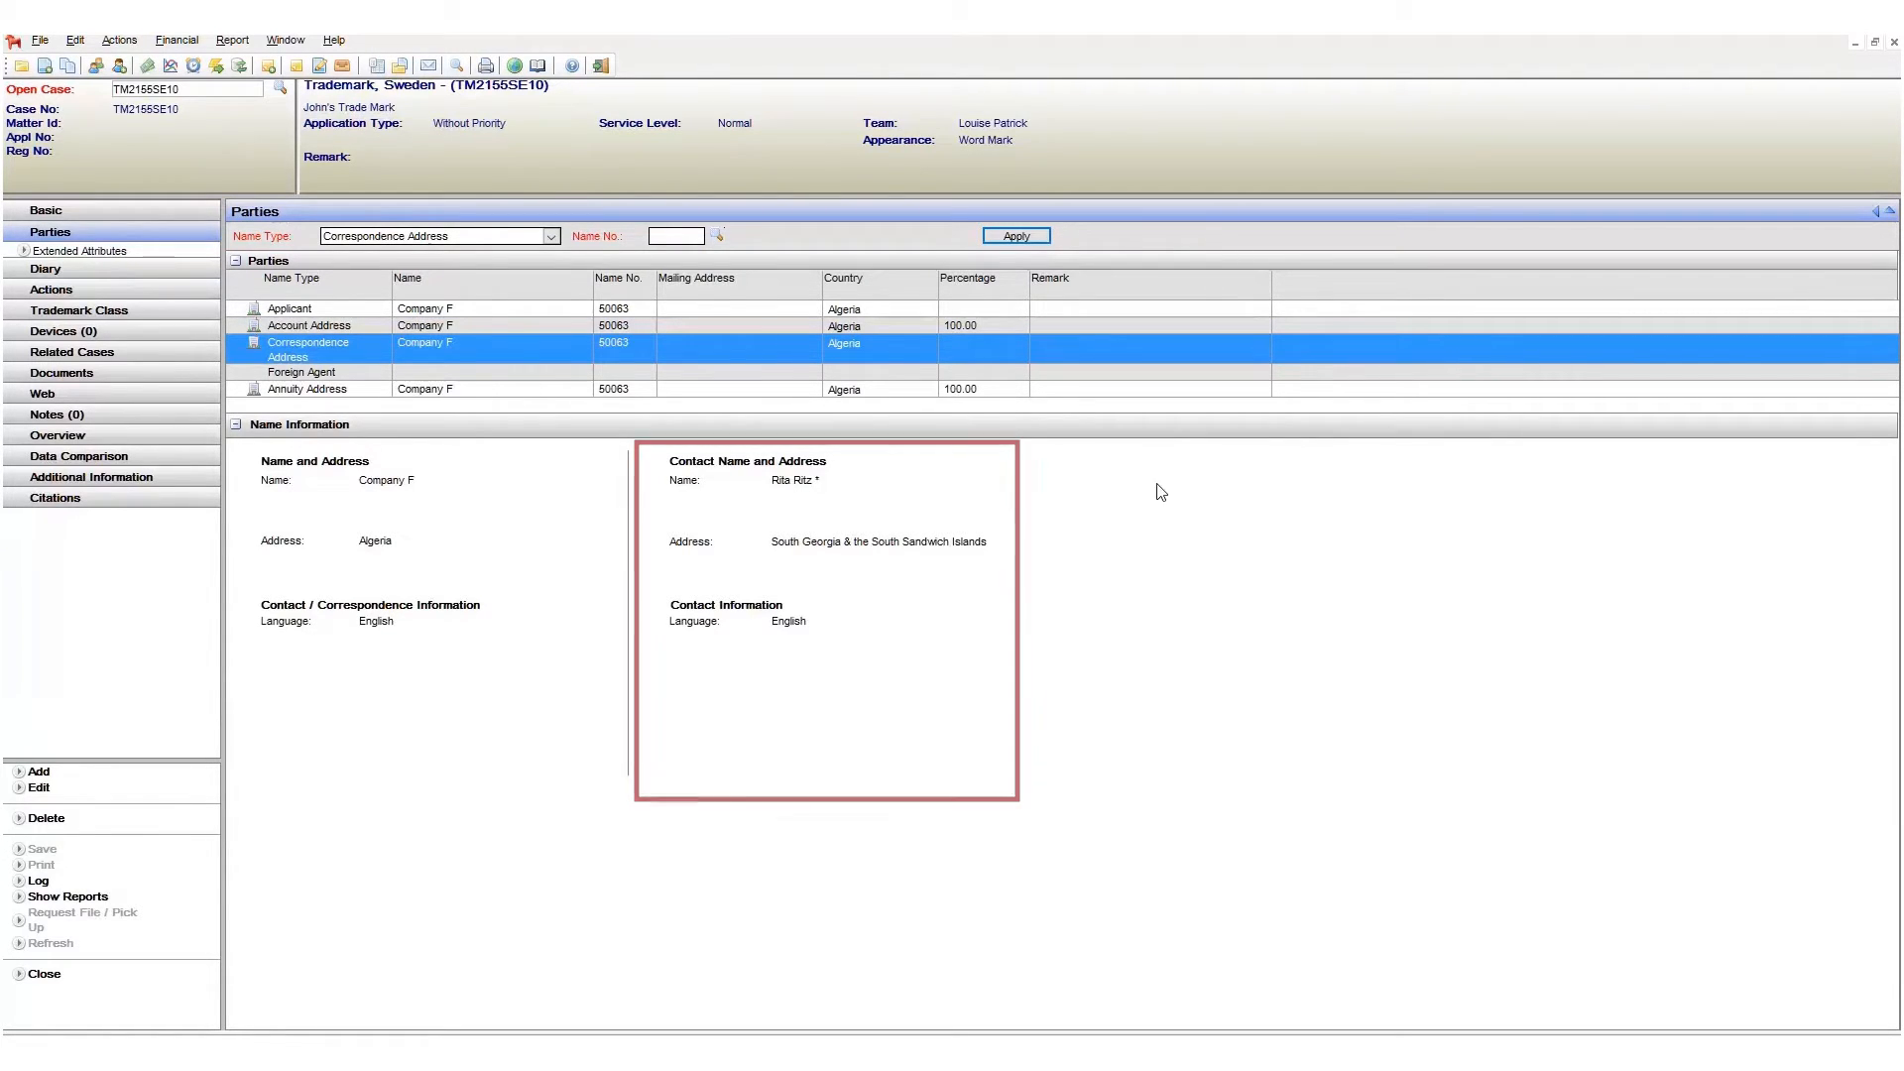
click(45, 795)
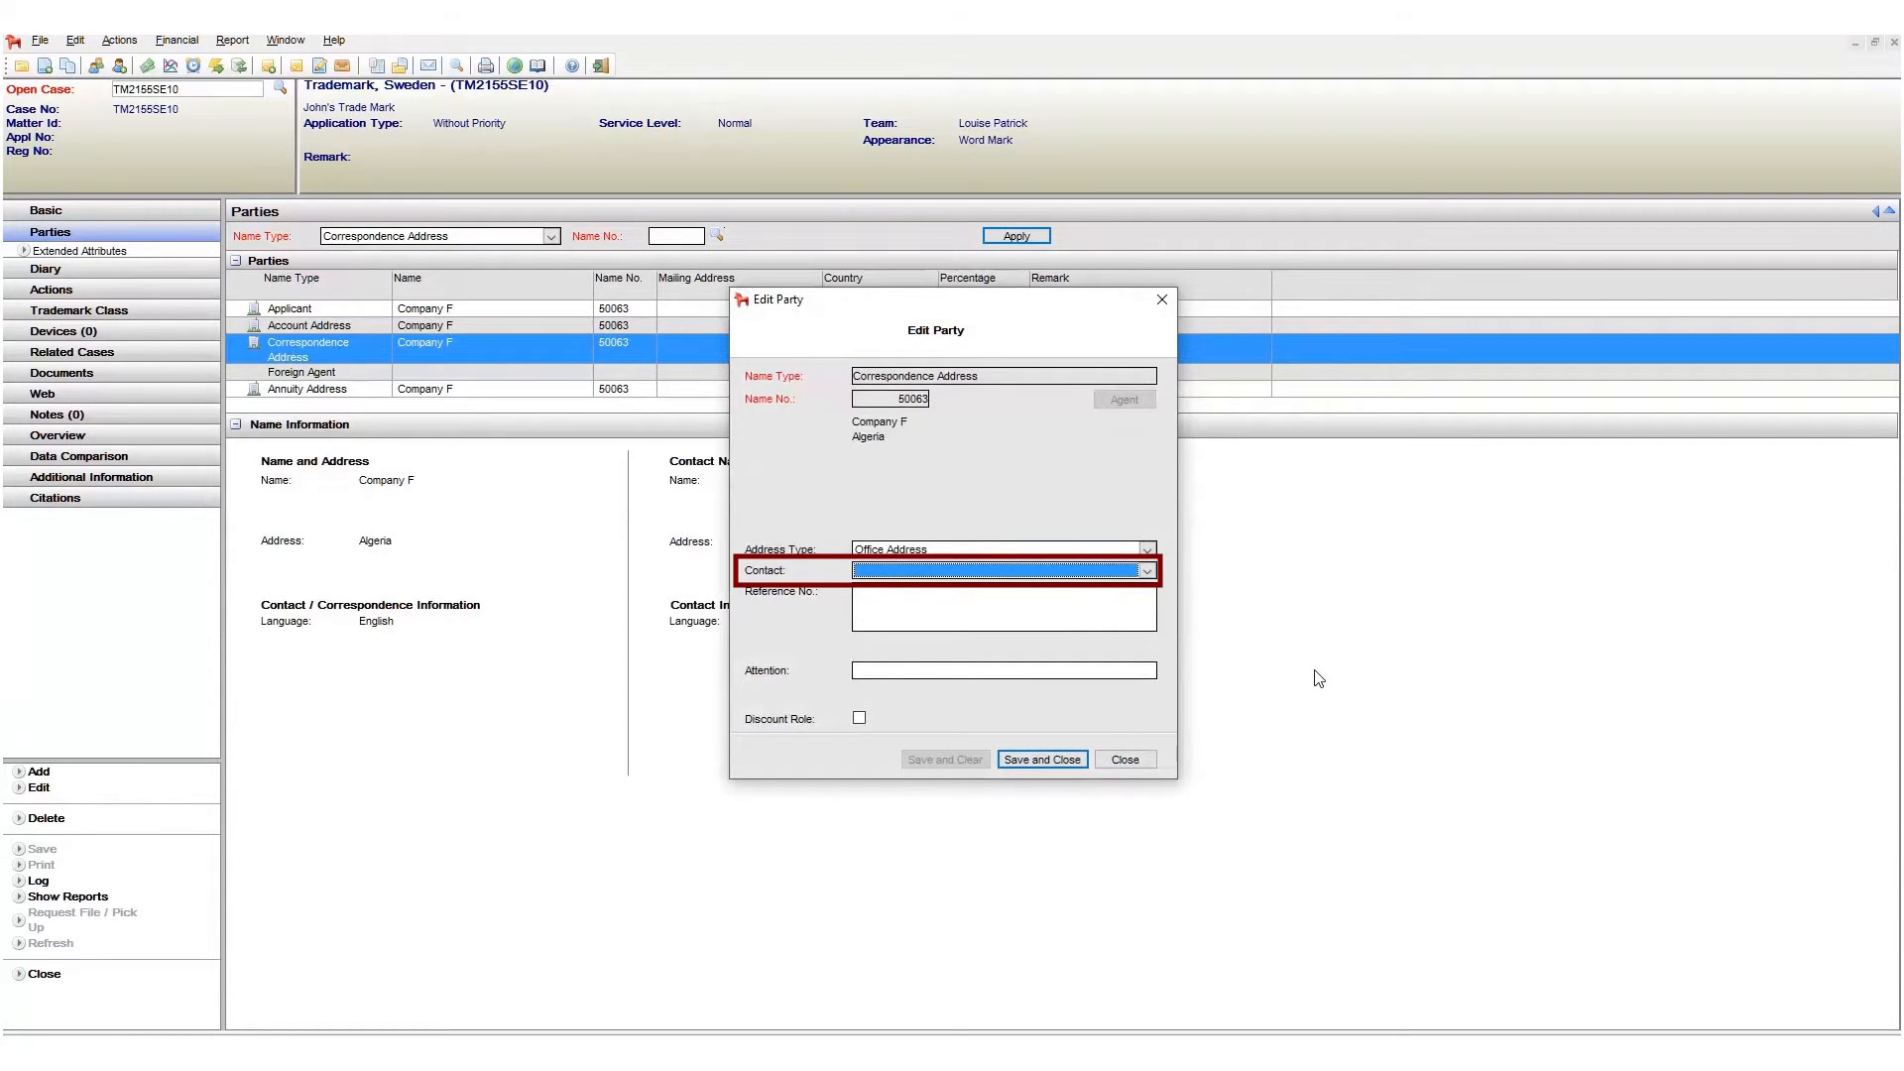
click(1127, 766)
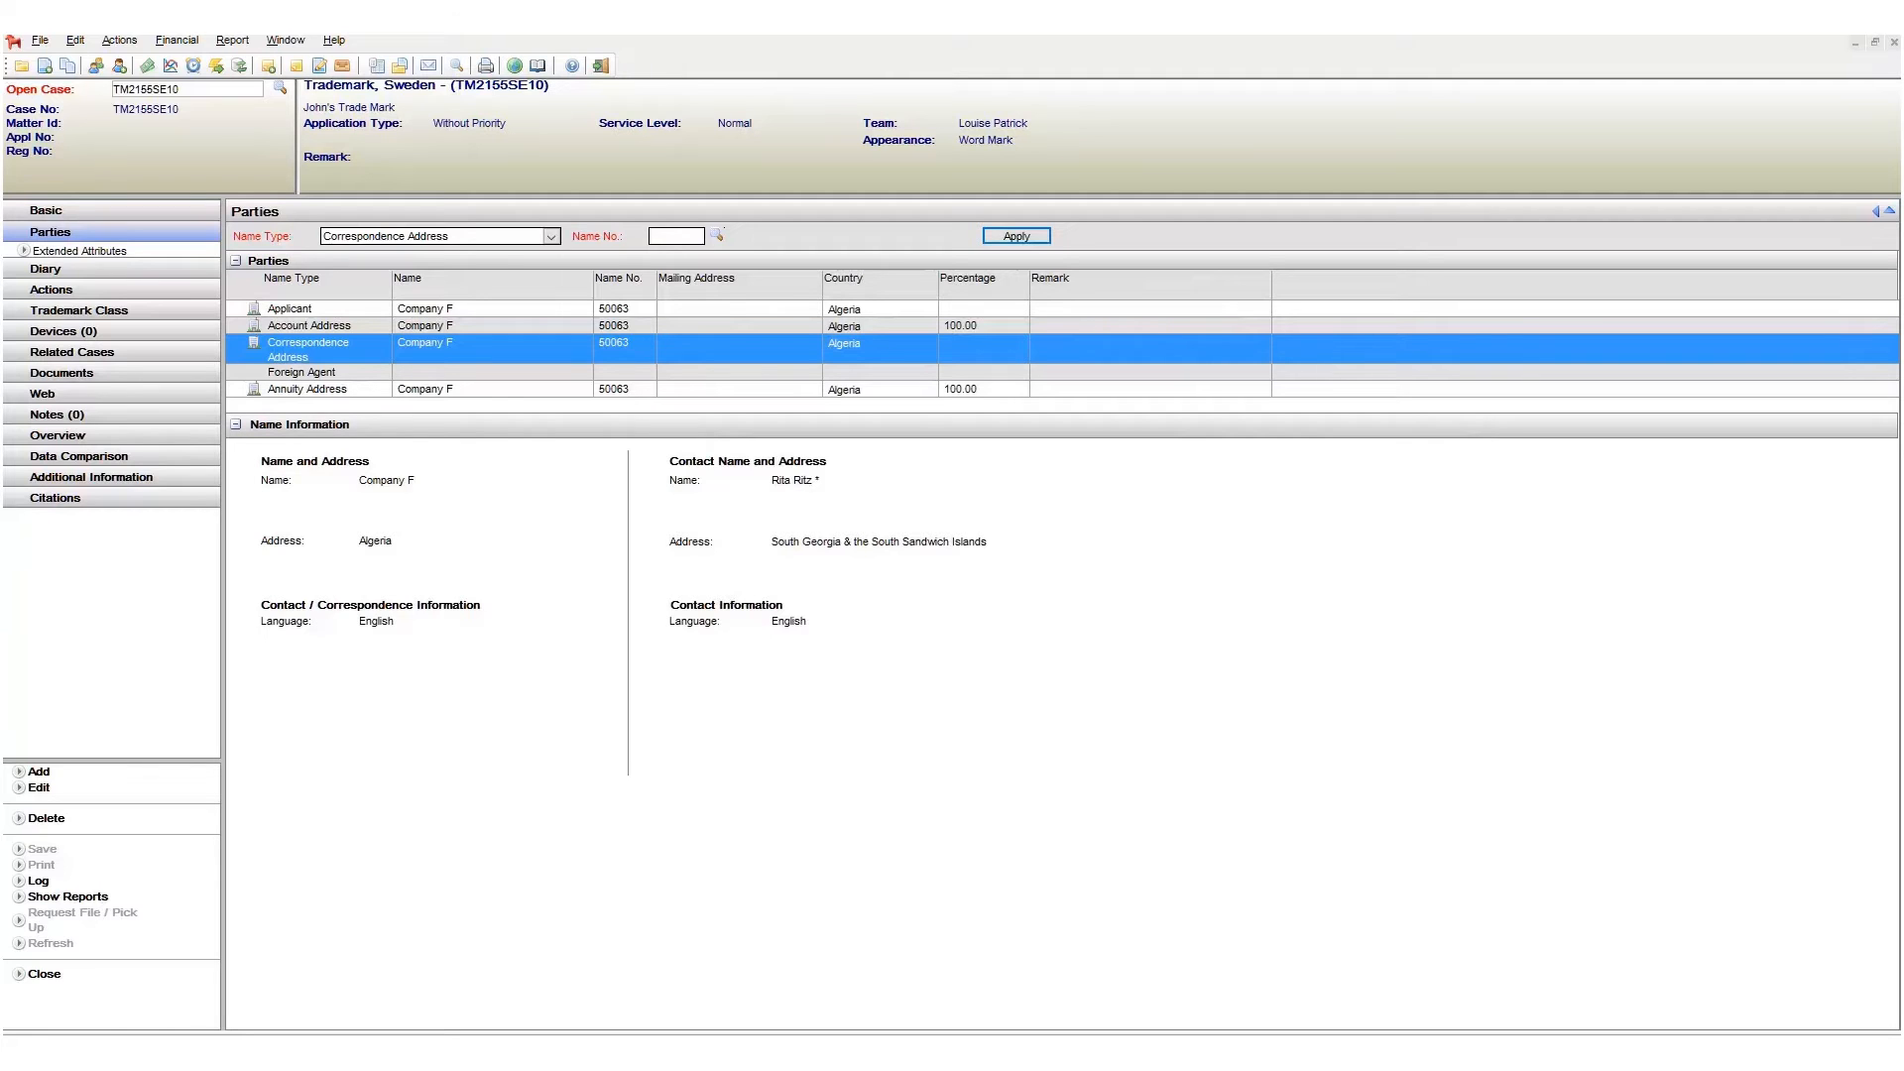
- Find Company G and add it to Company F's name record as a Child Connection
click(96, 65)
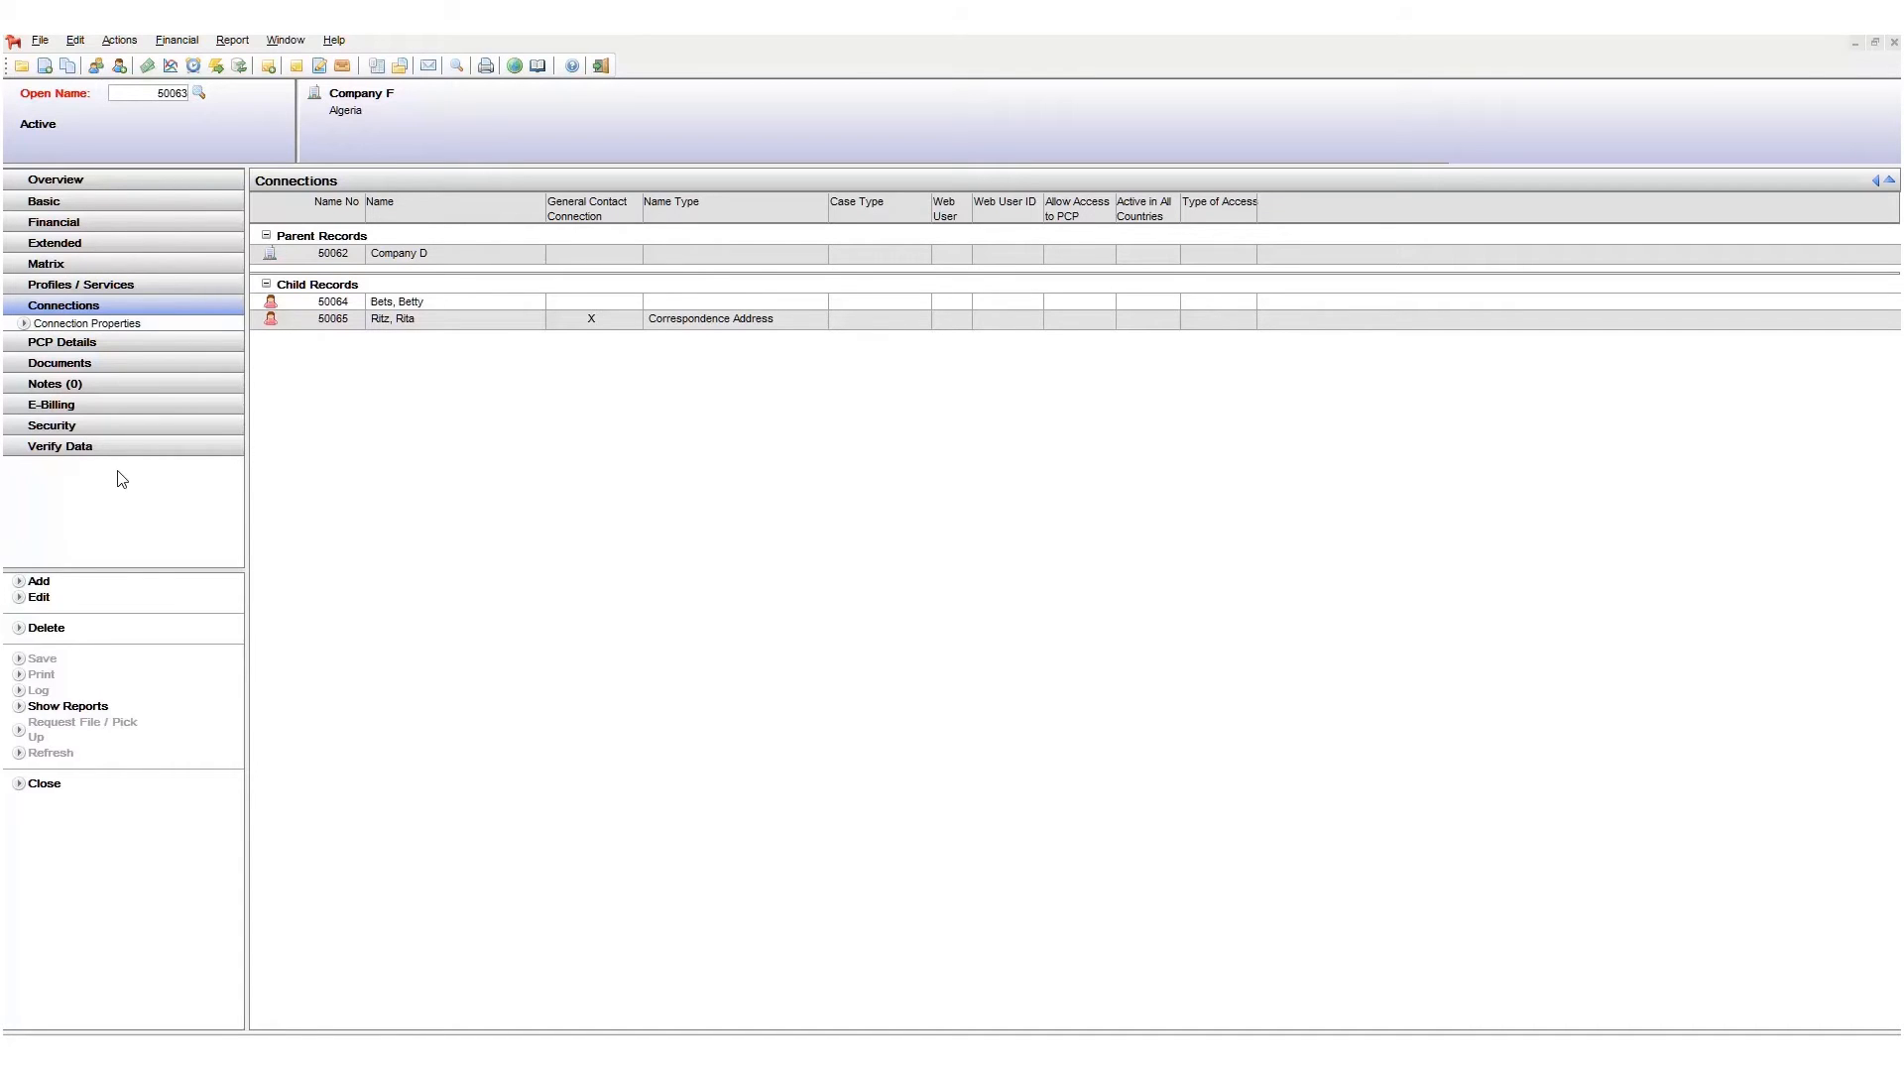
click(47, 584)
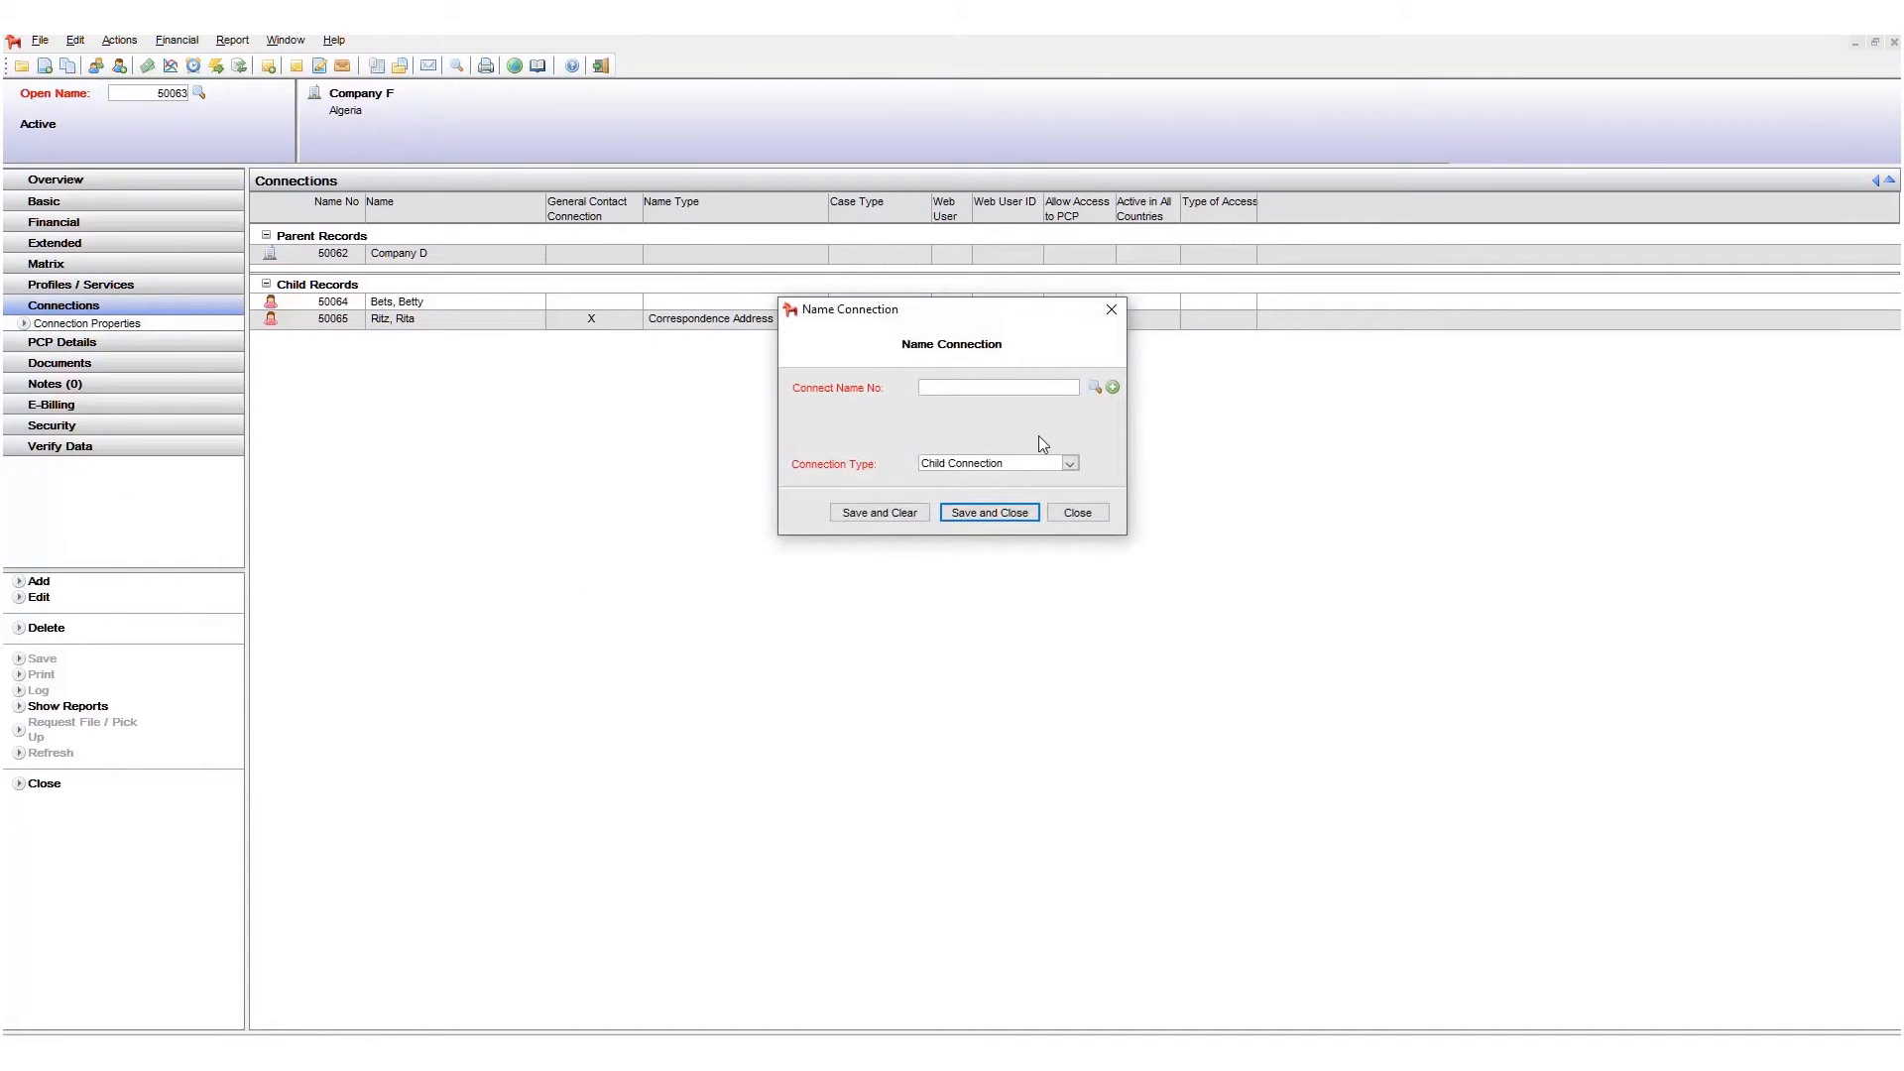
click(1093, 387)
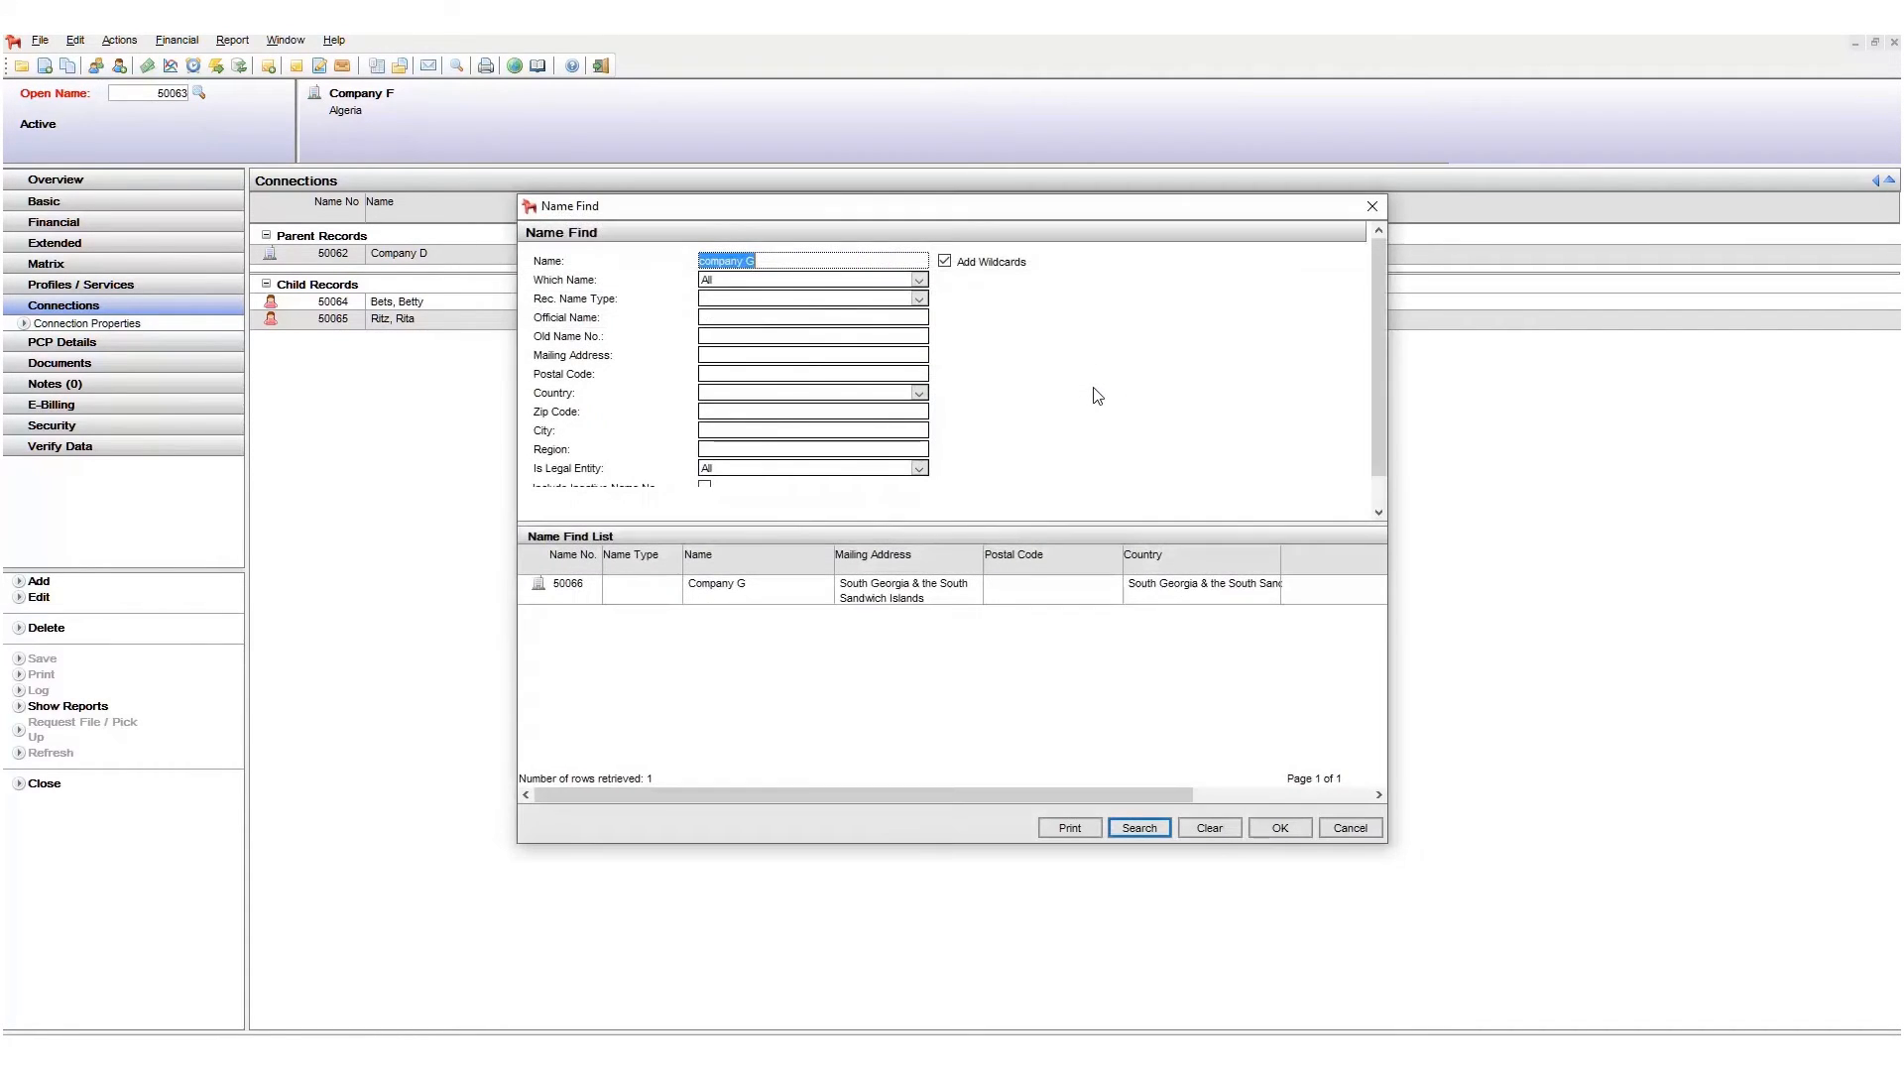
click(1135, 836)
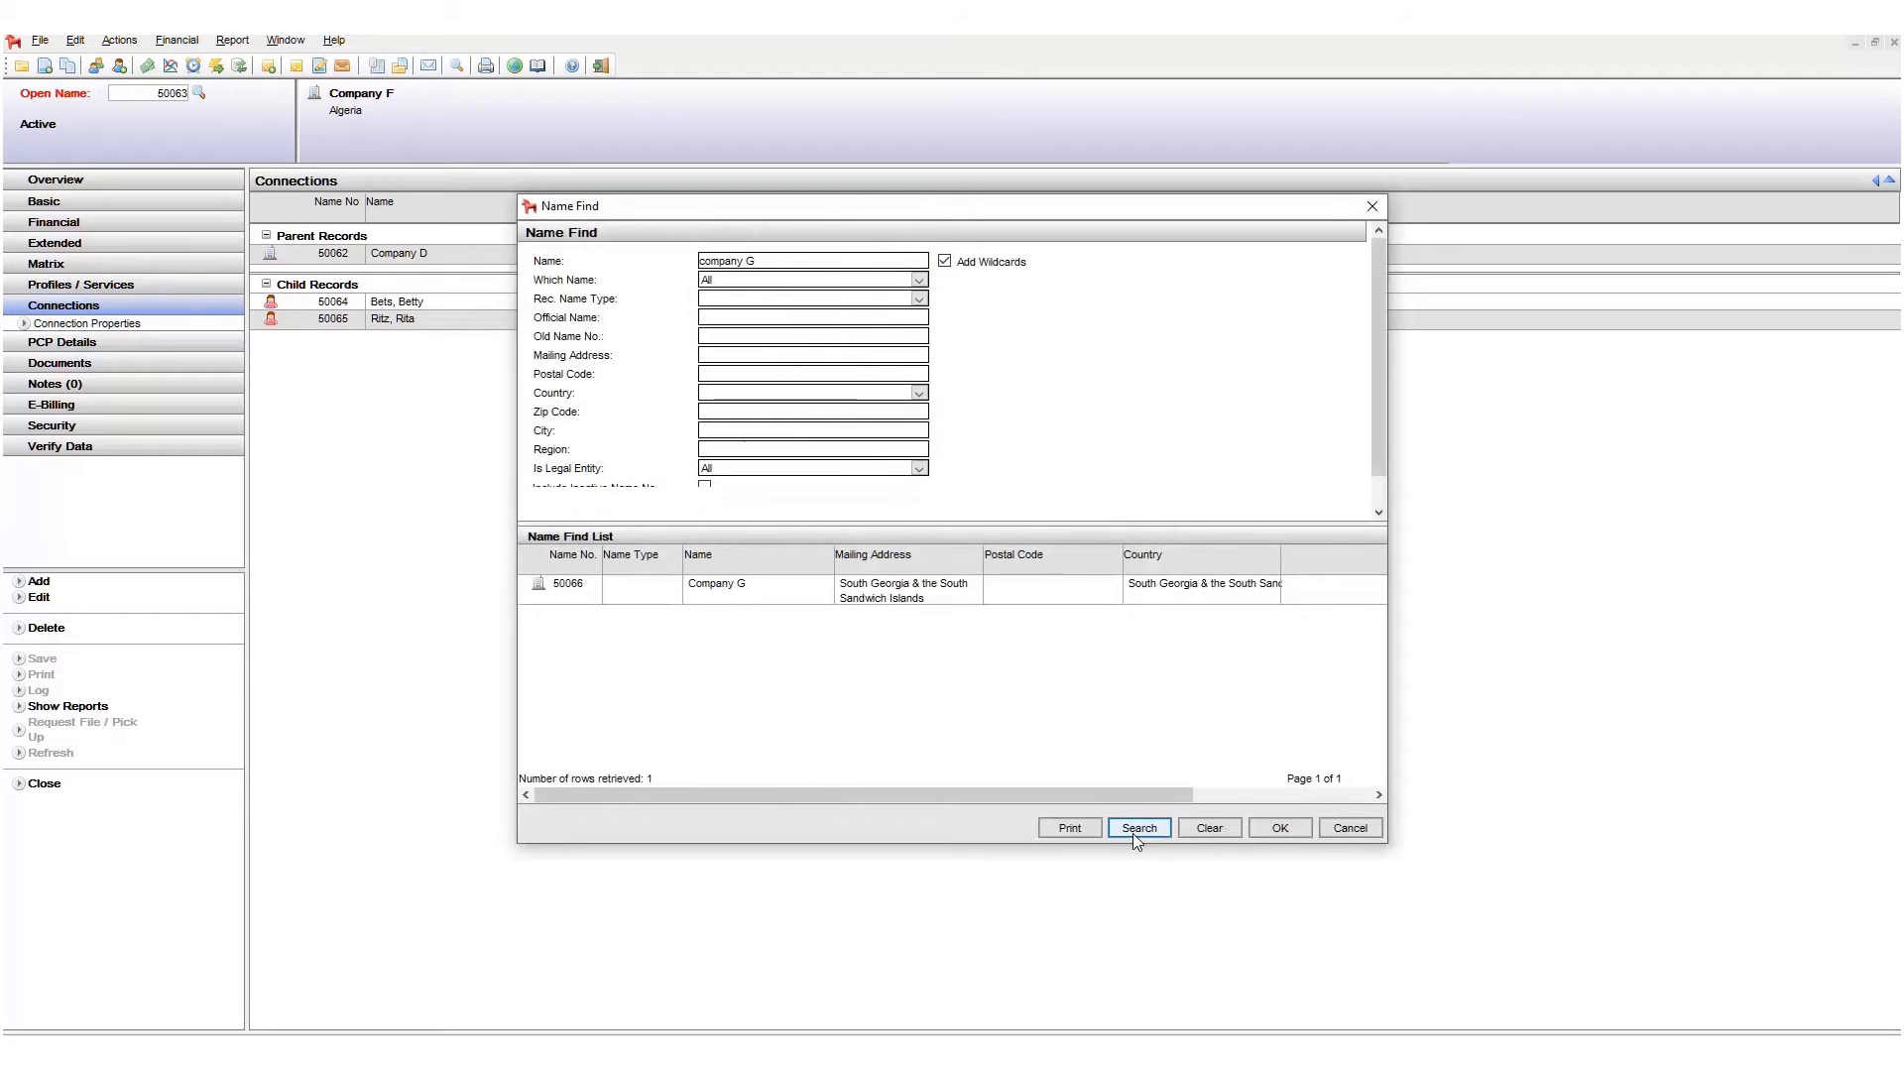
double_click(895, 594)
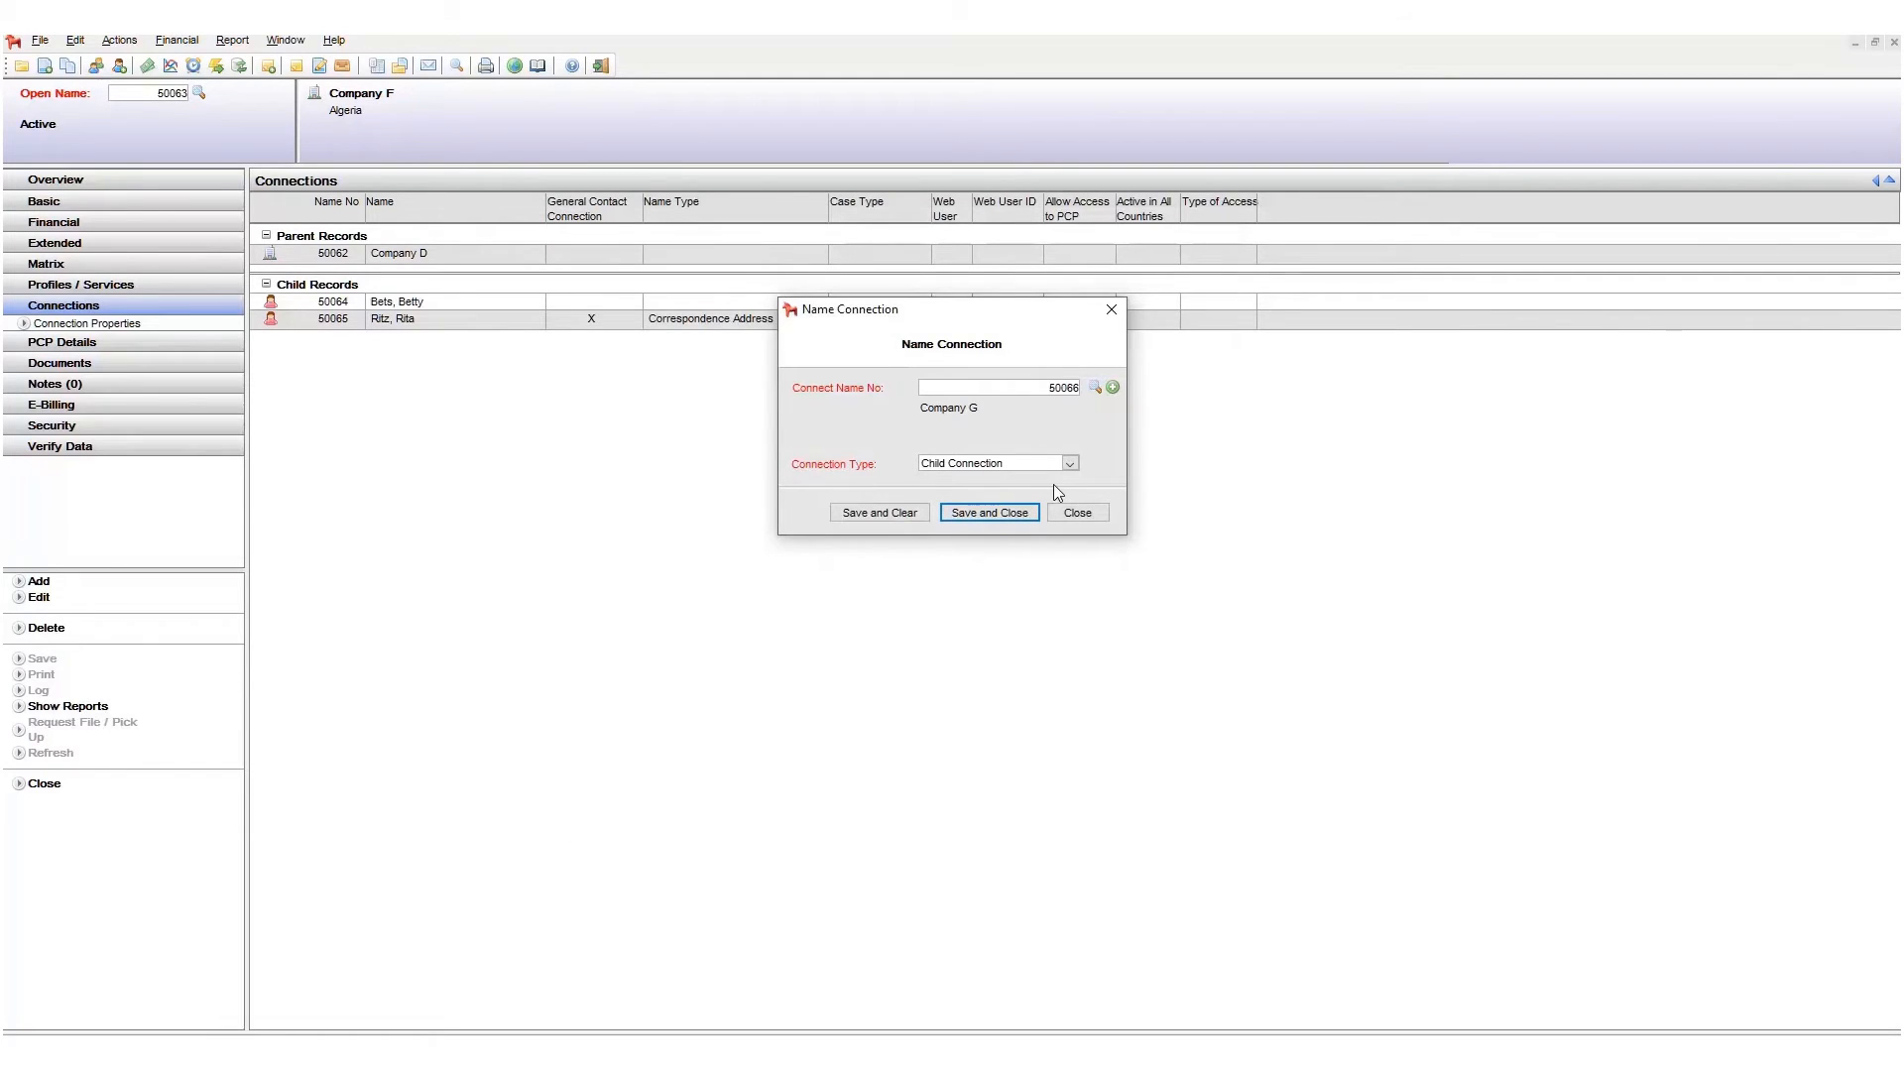
click(1070, 464)
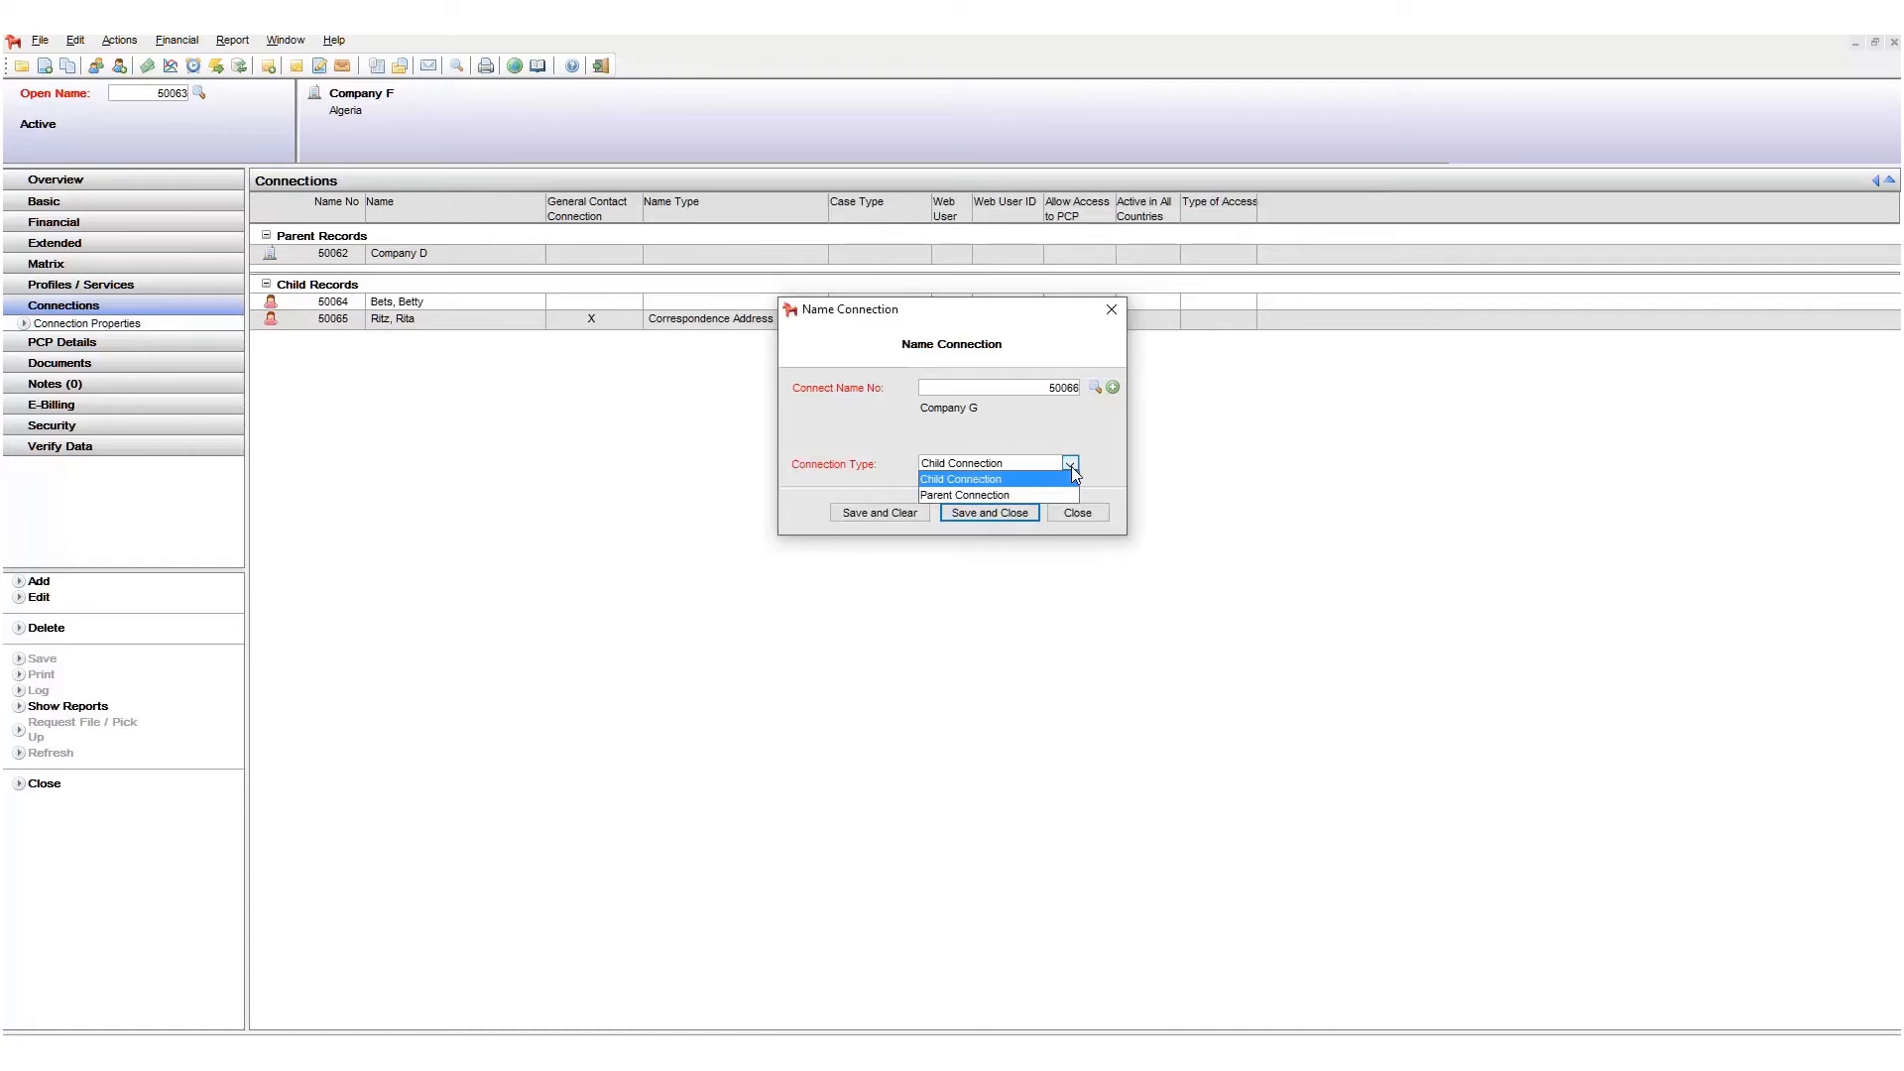
click(1120, 456)
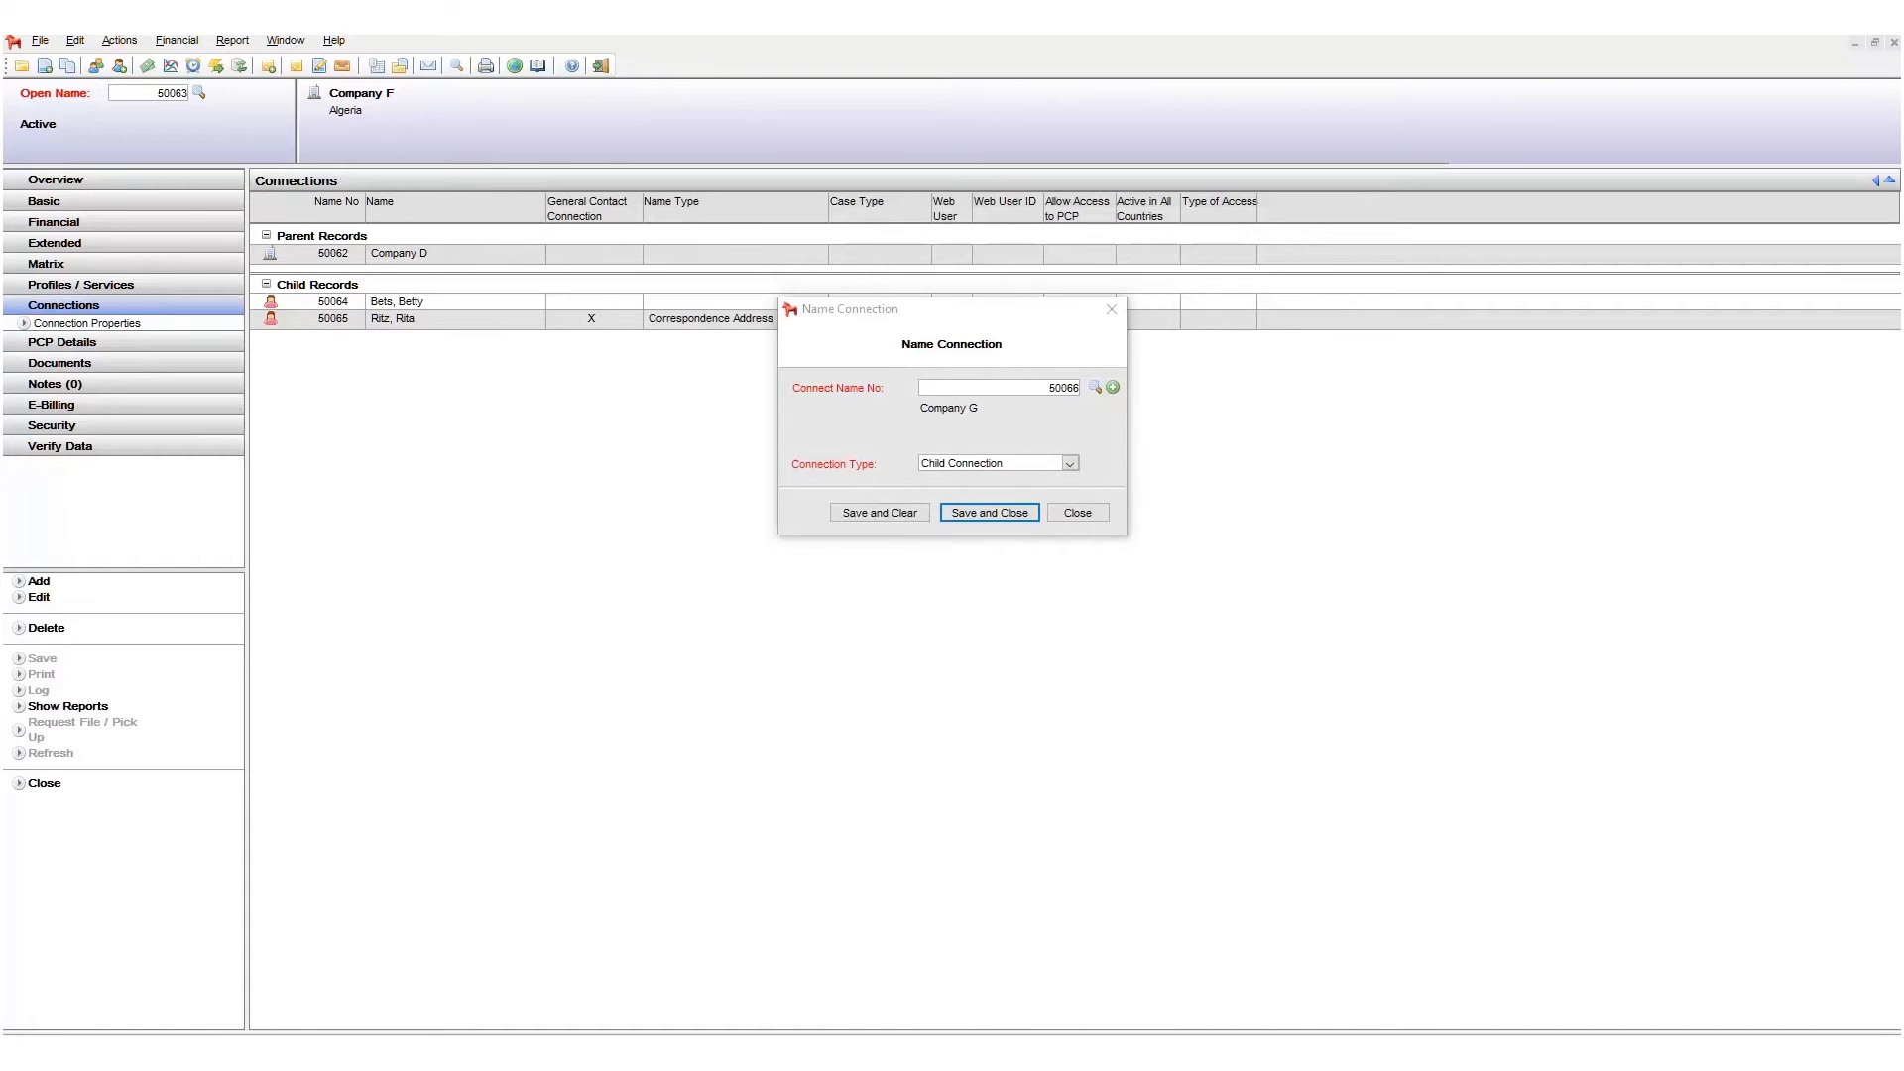
click(982, 514)
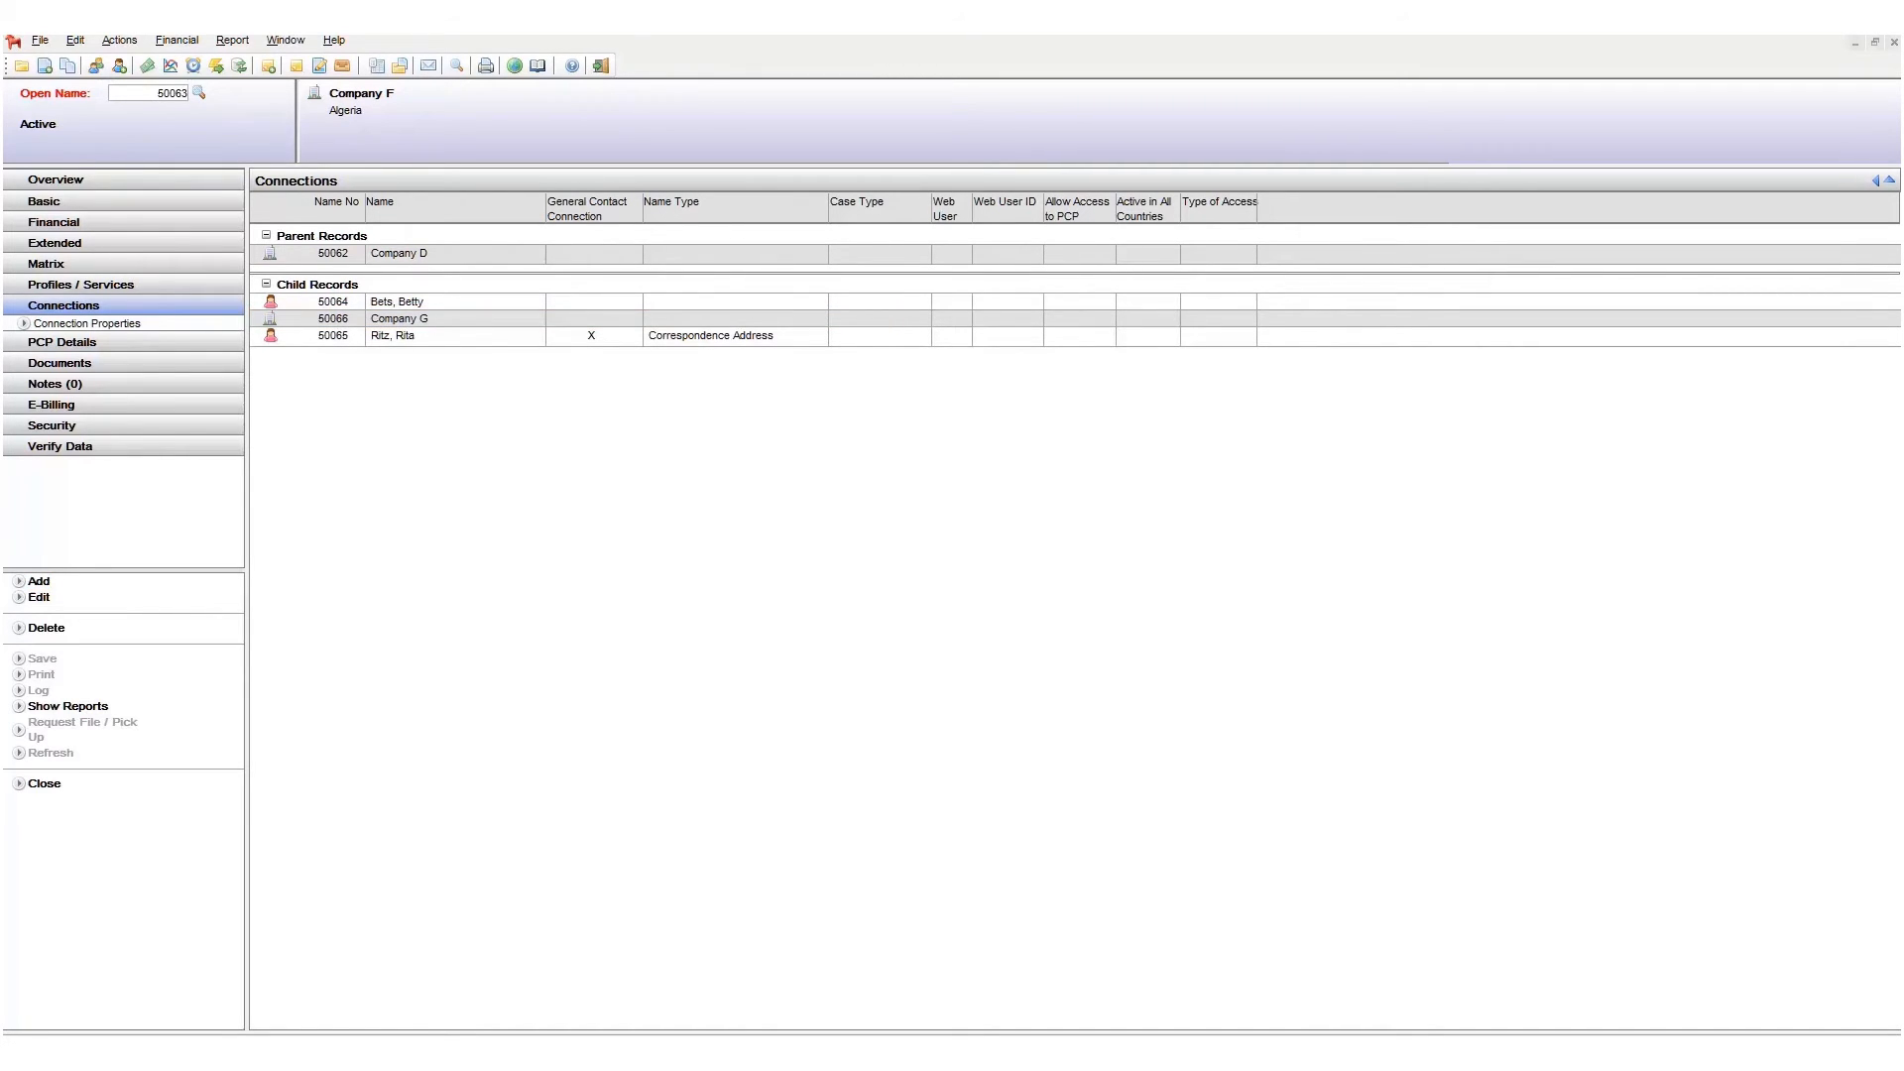
- Add another Child Connection to Company F by entering the contact's name number, and save it
click(34, 585)
click(1063, 387)
text(50067)
key(Tab)
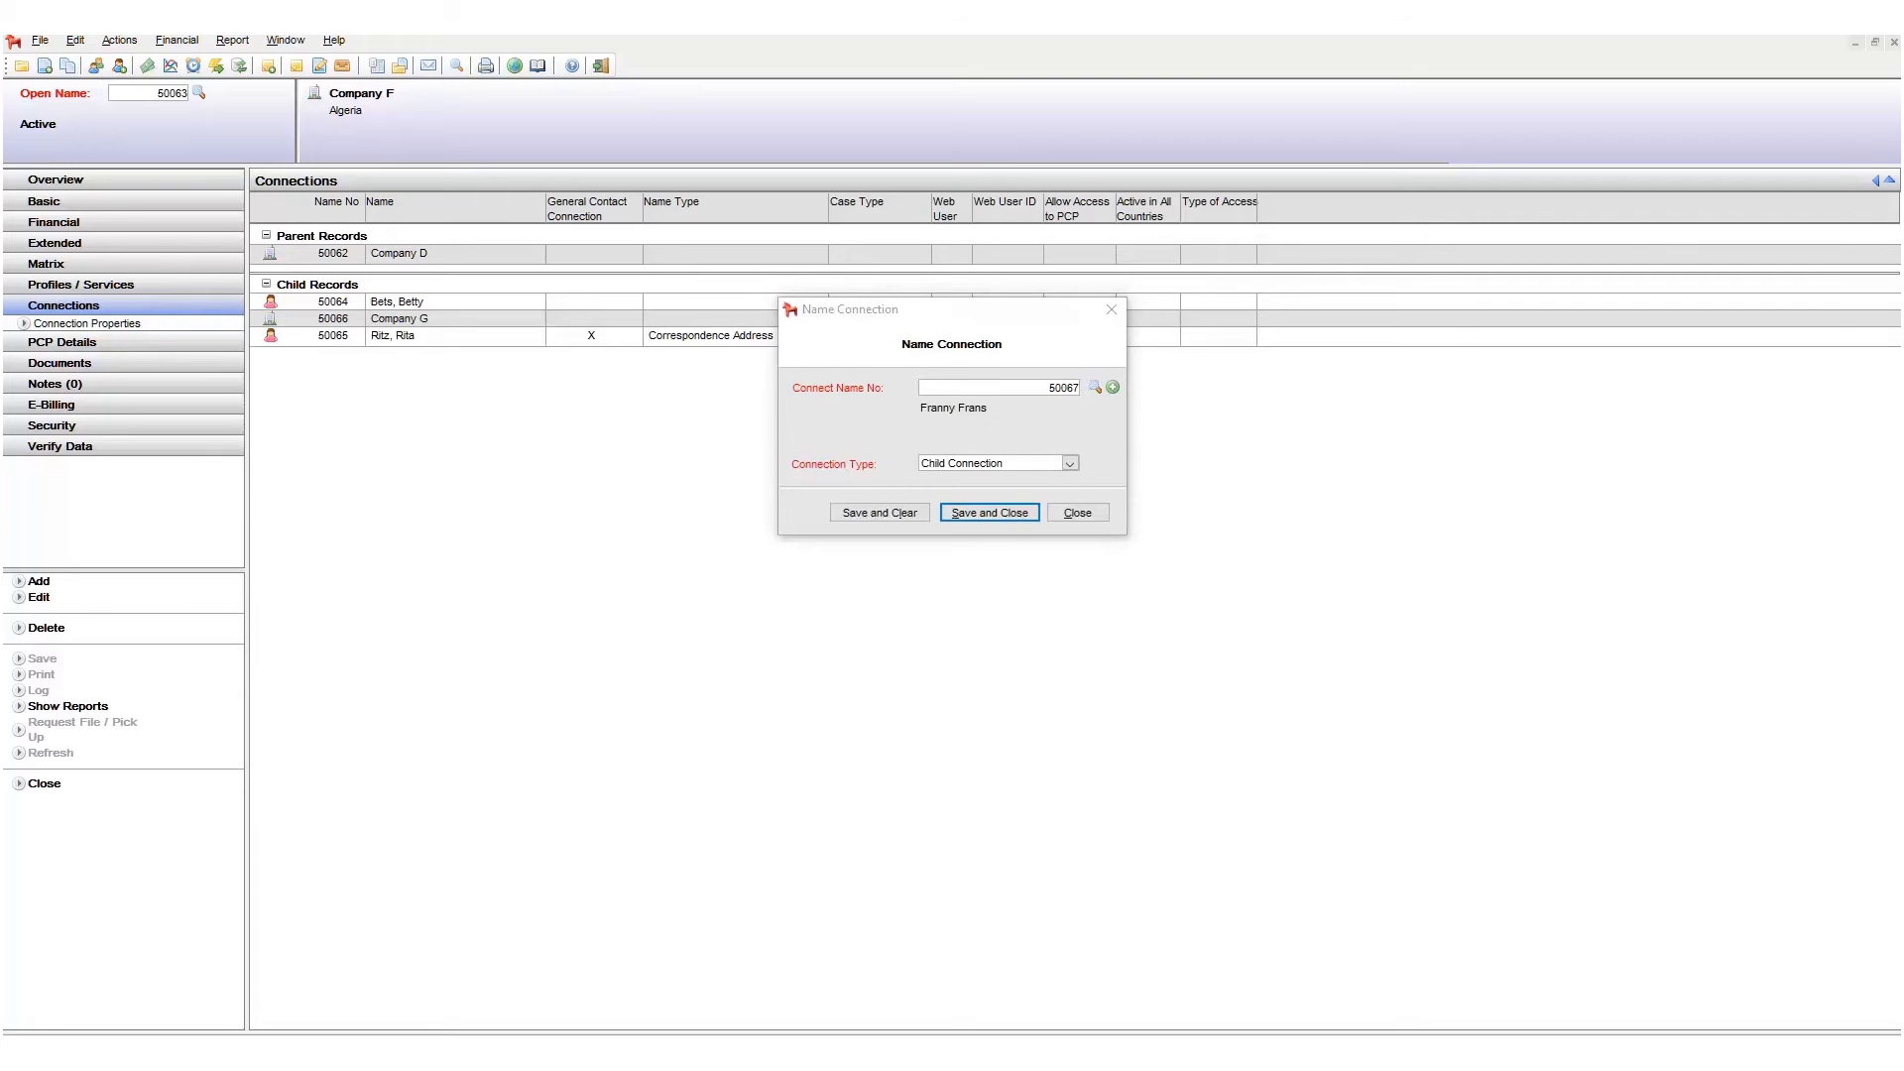
click(989, 513)
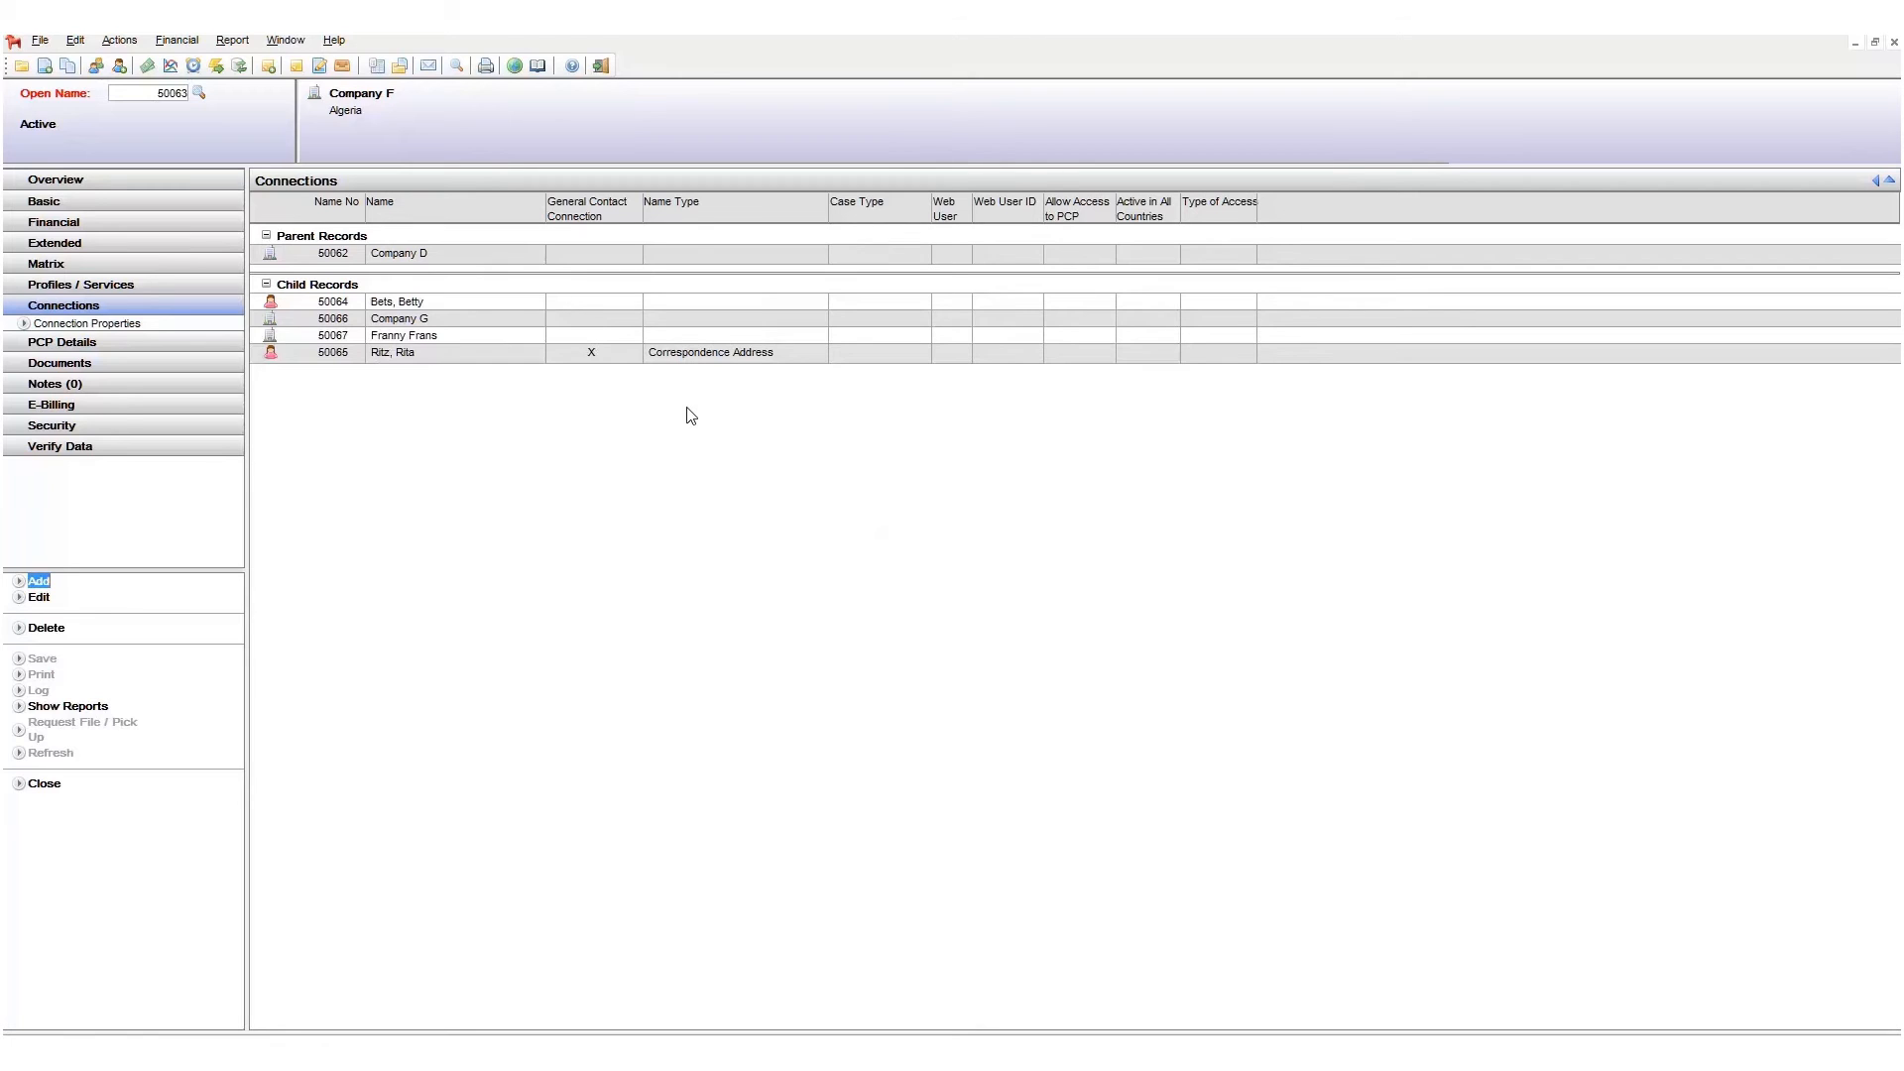
- Give the contact just connected the Annuity Address name type and Patent case type, and mark it as a General Contact Connection
click(482, 334)
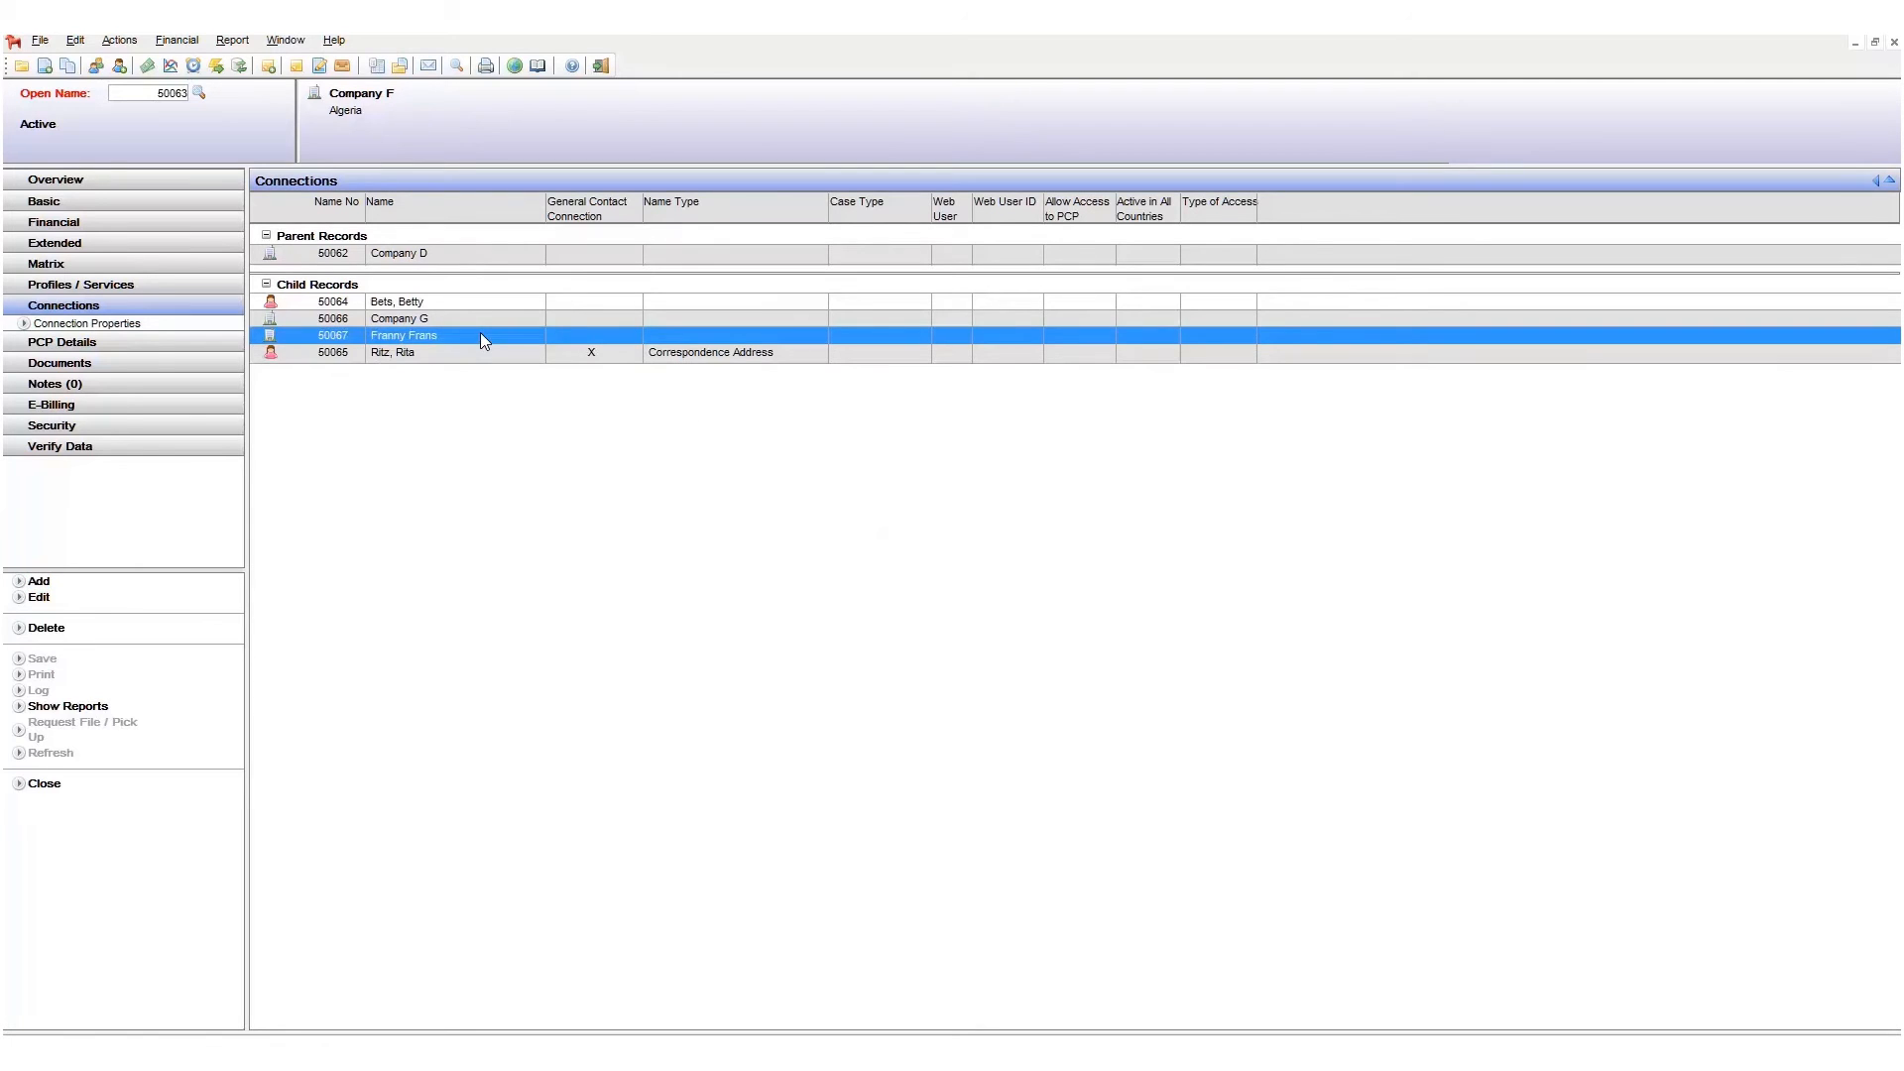
click(51, 599)
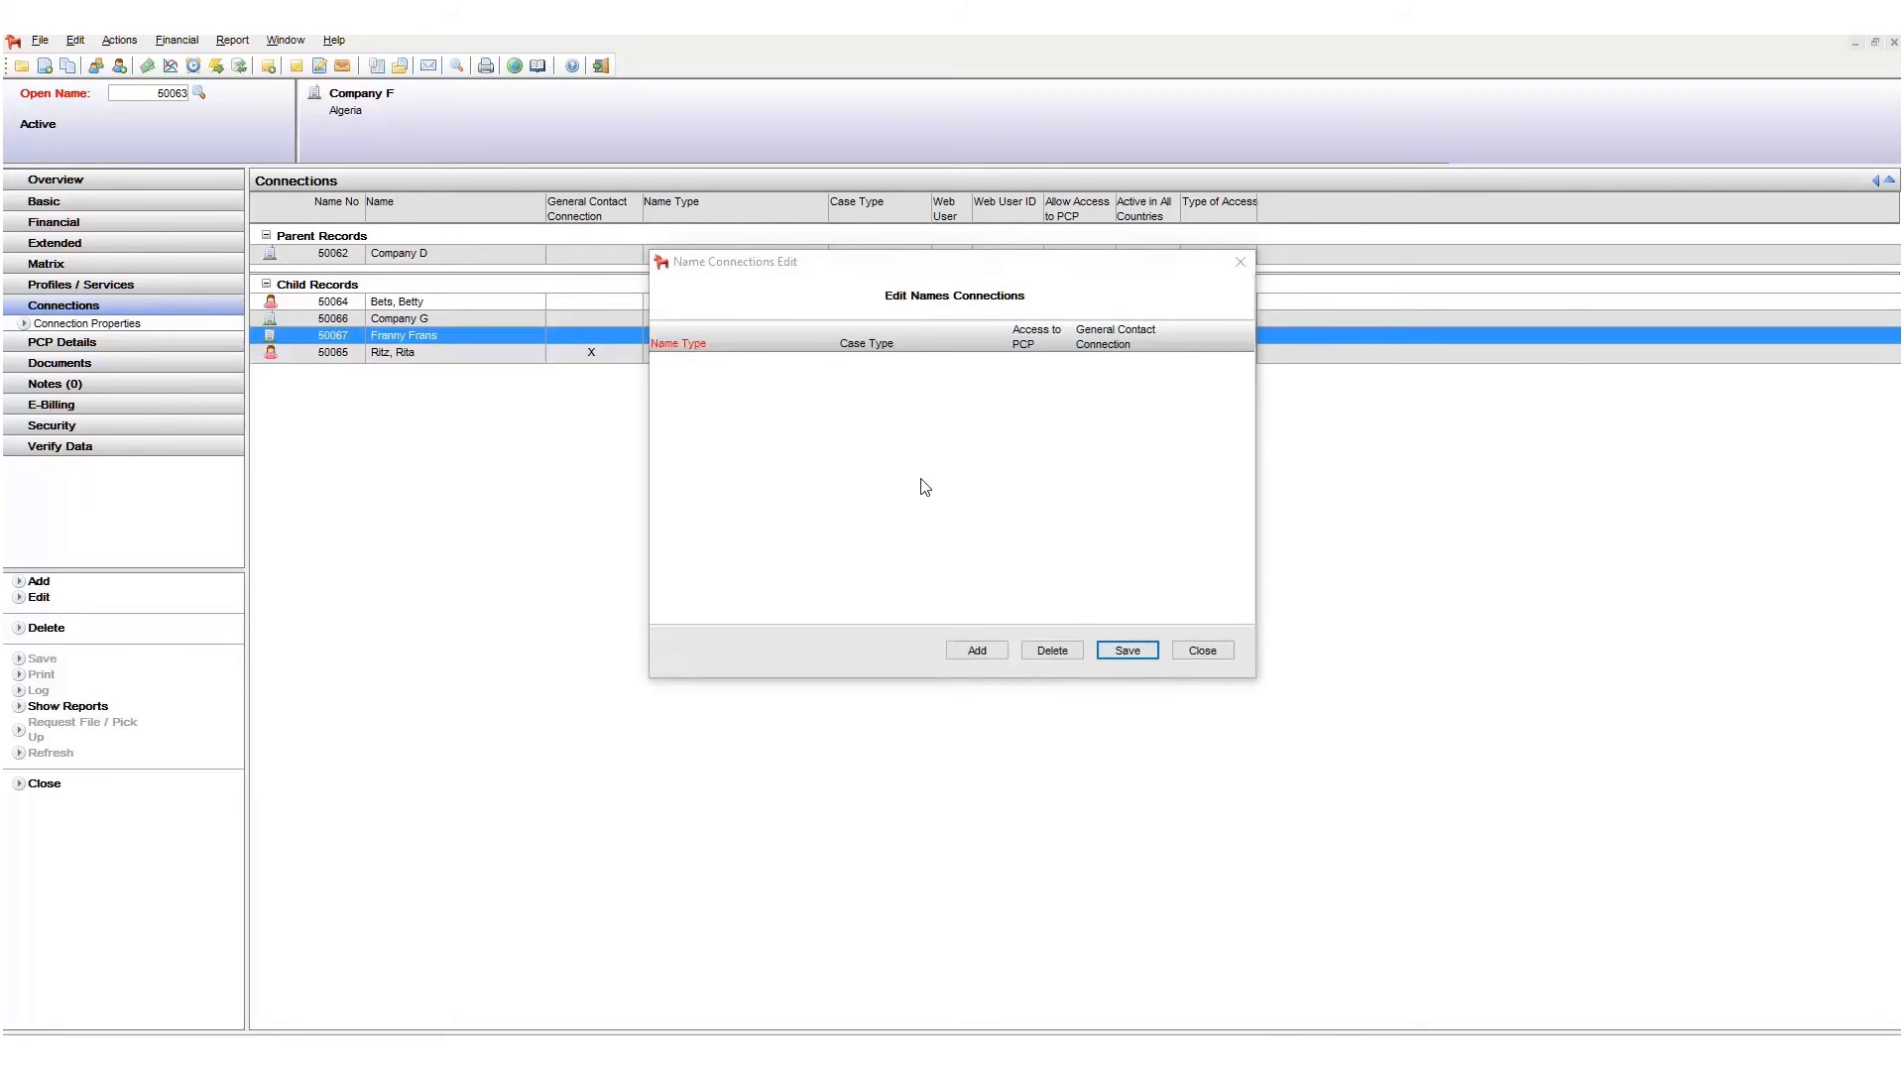
click(969, 655)
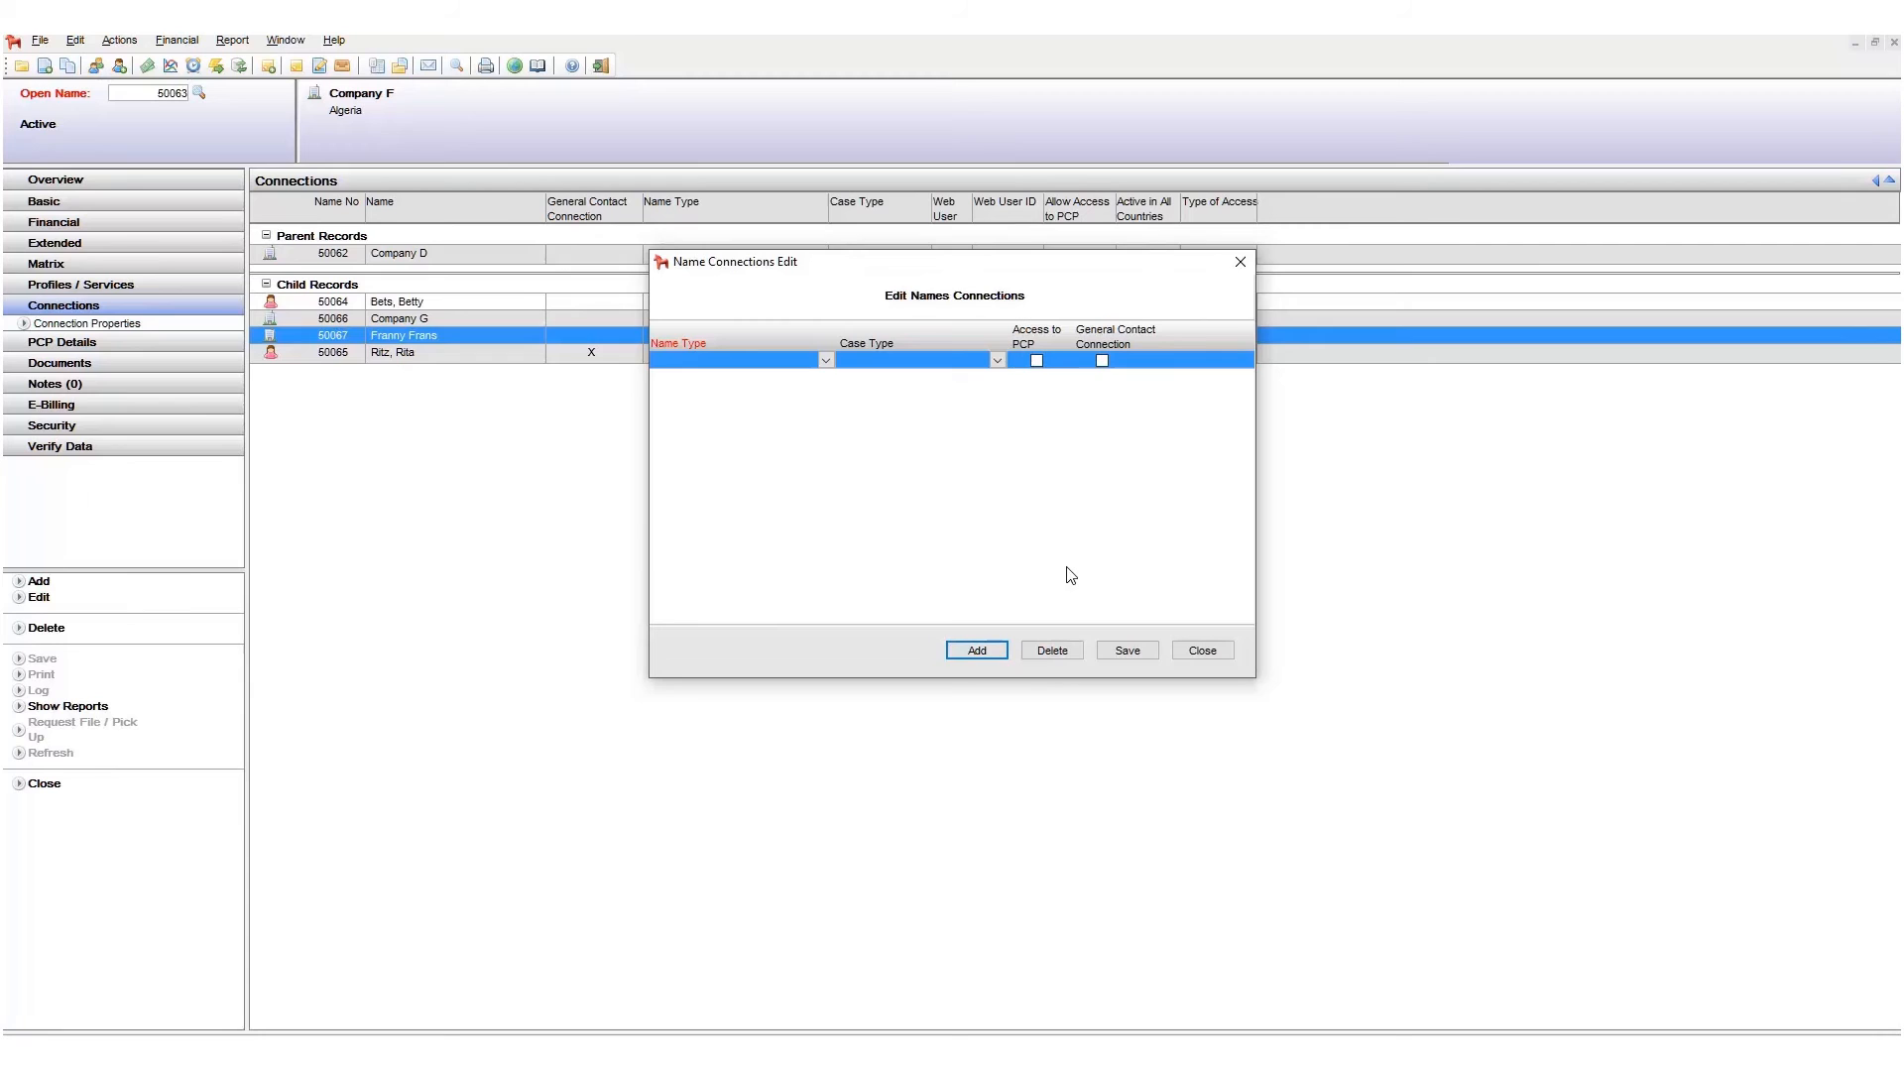
click(825, 361)
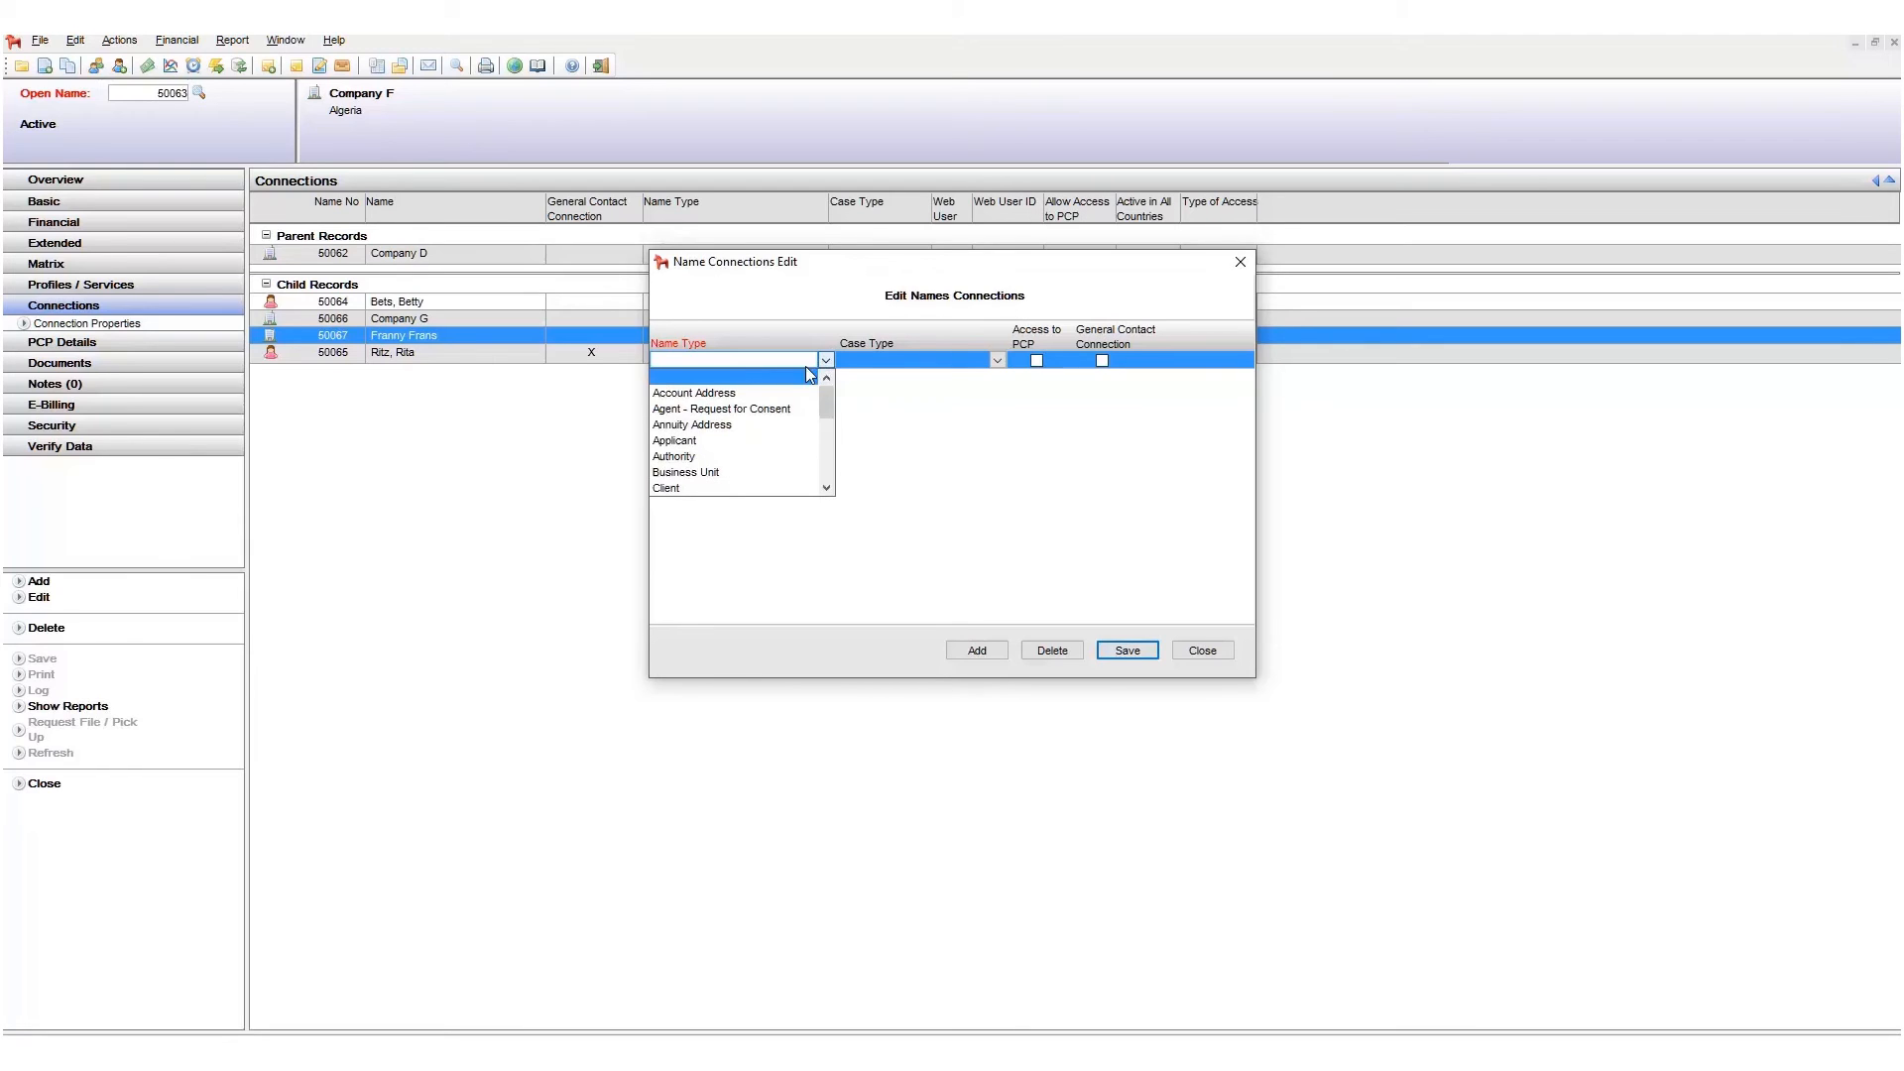
click(746, 426)
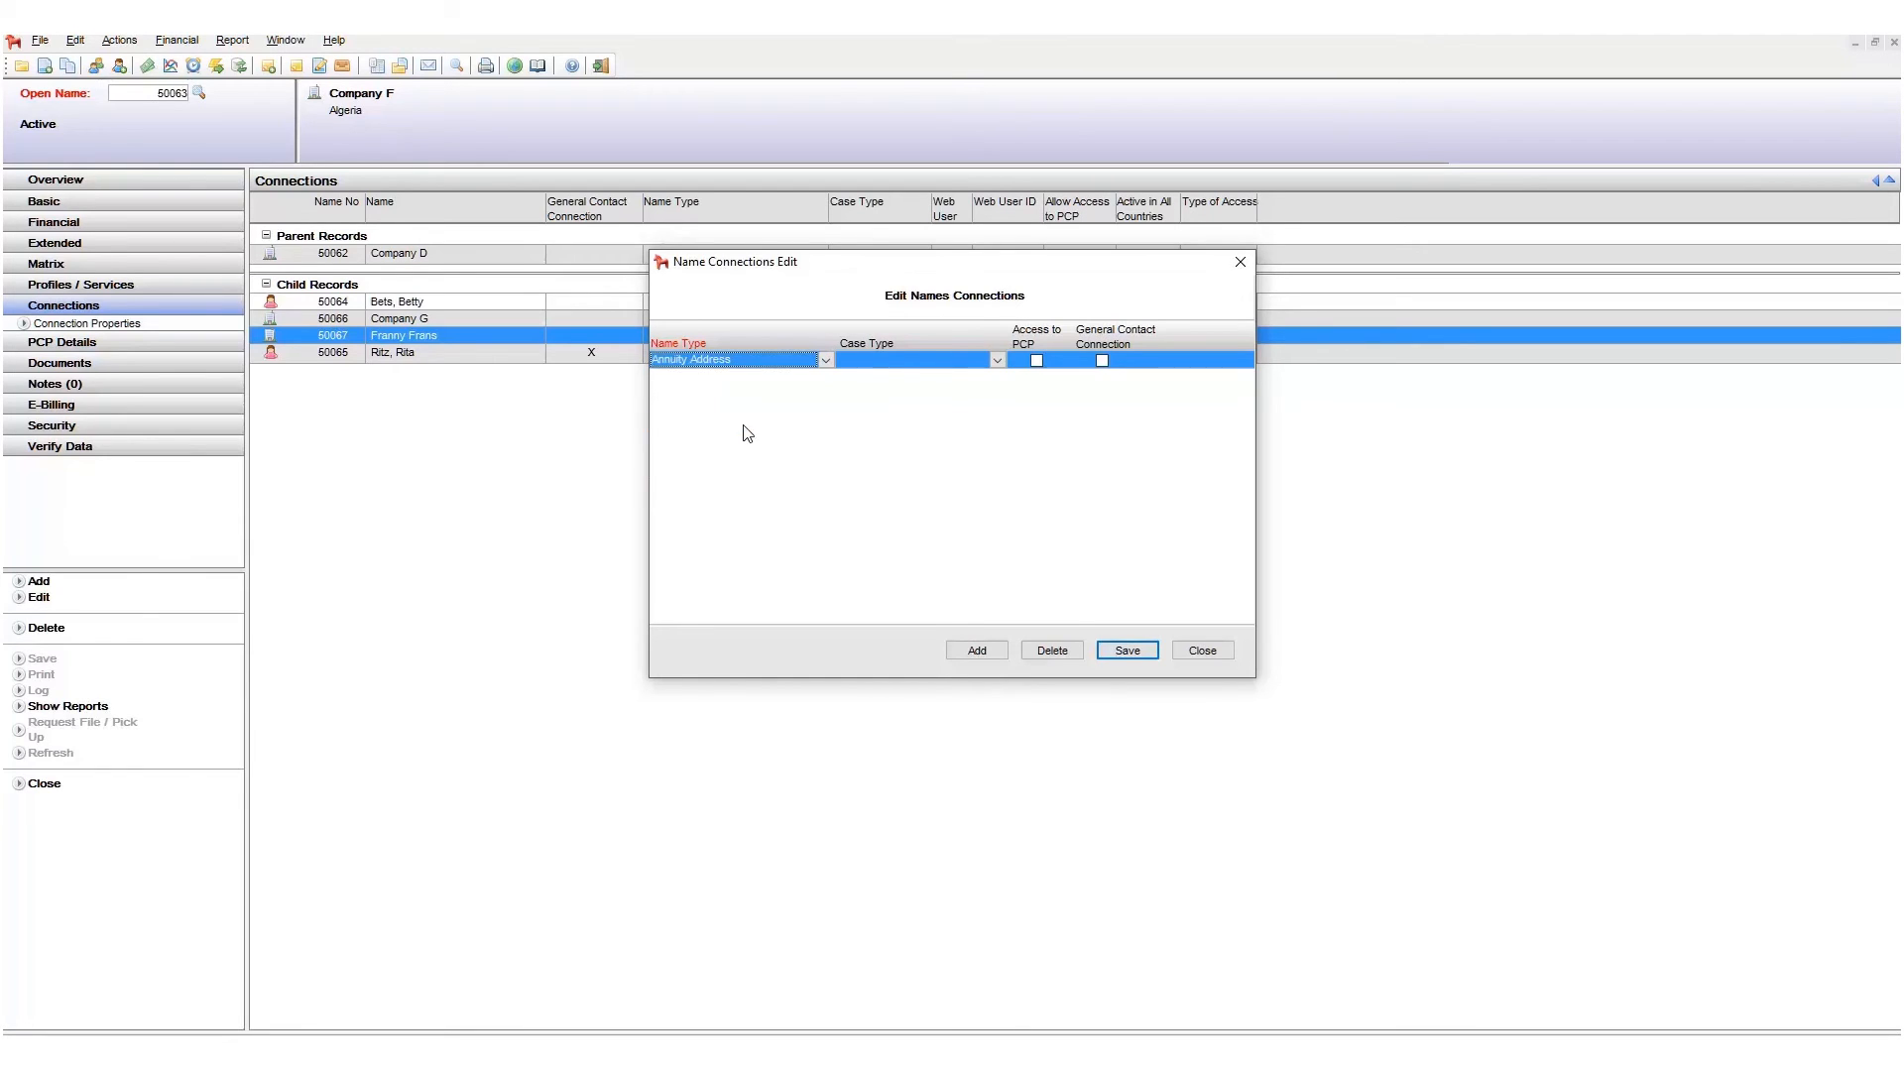
click(998, 361)
key(p)
click(957, 381)
click(1102, 360)
click(1226, 652)
- Return to trademark case TM2155SE10 and check the contacts offered for its Annuity Address party, closing without changes
click(40, 41)
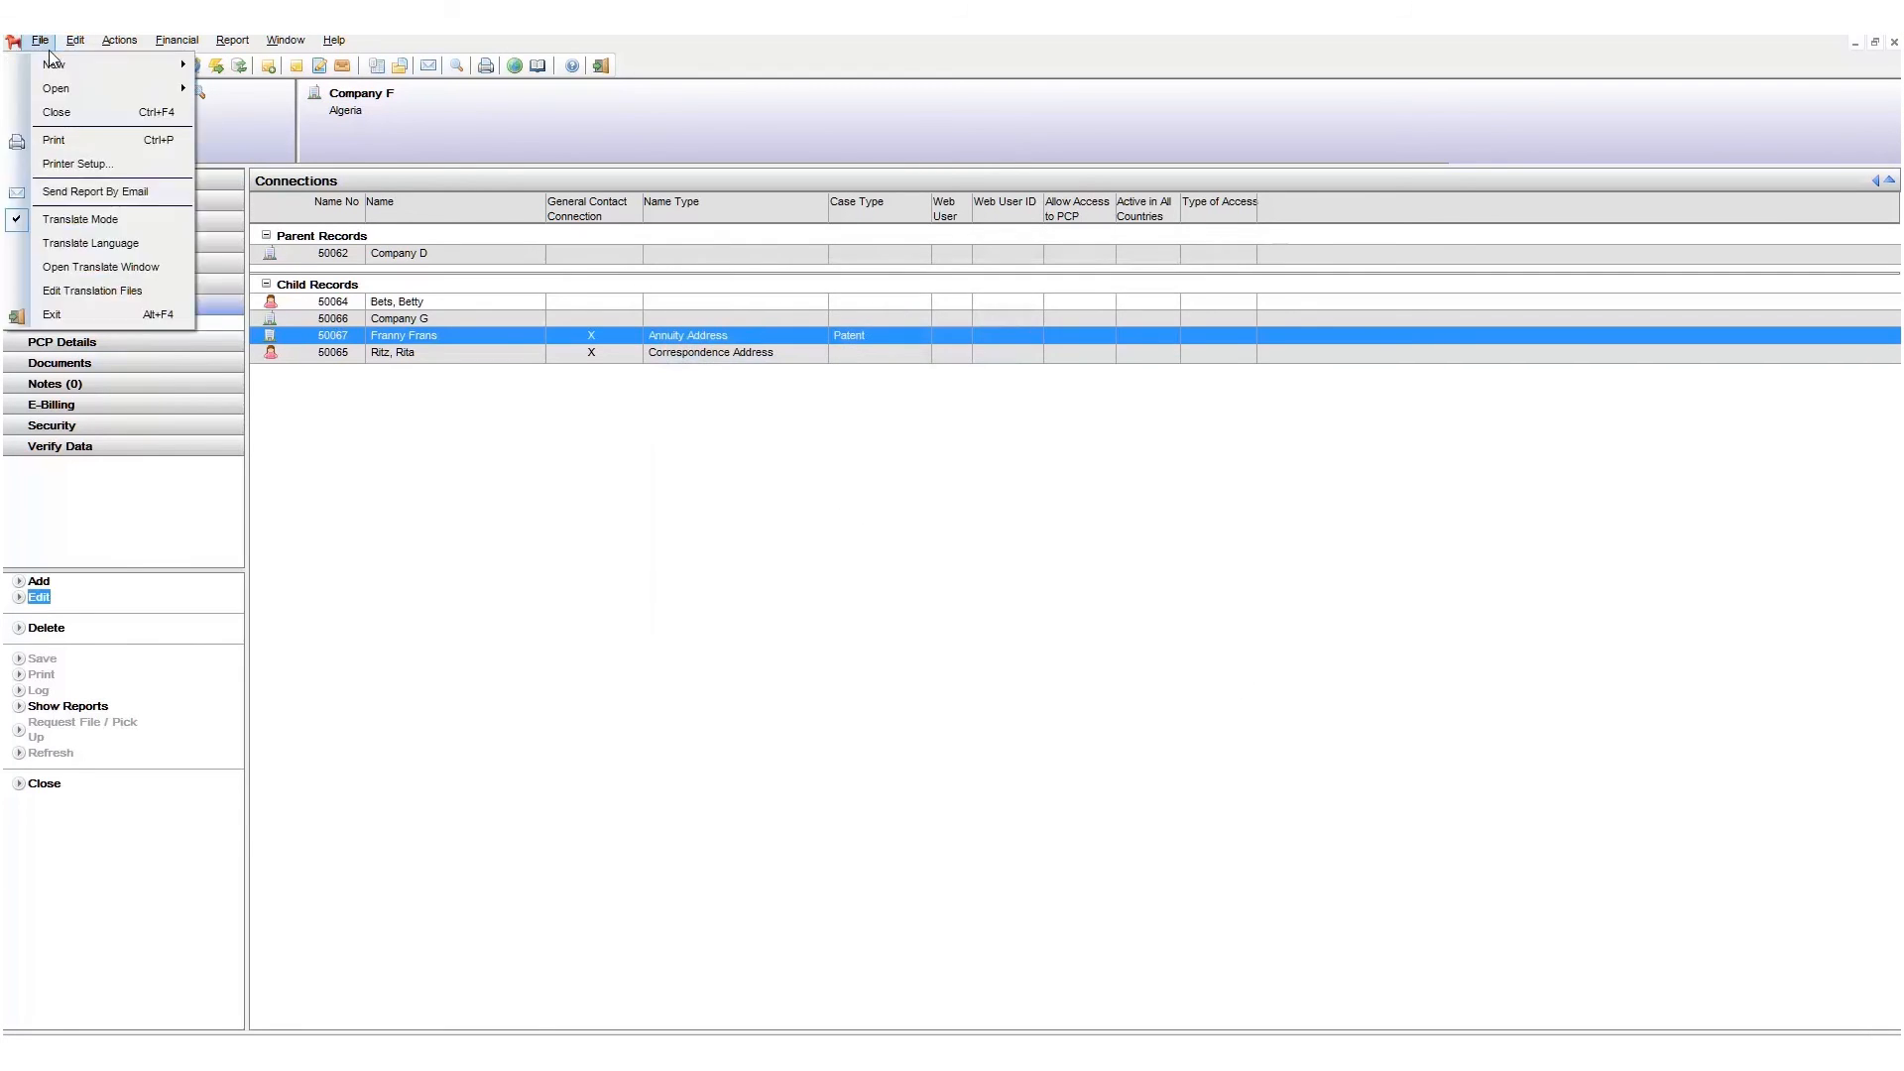
mouse_move(59, 88)
click(297, 112)
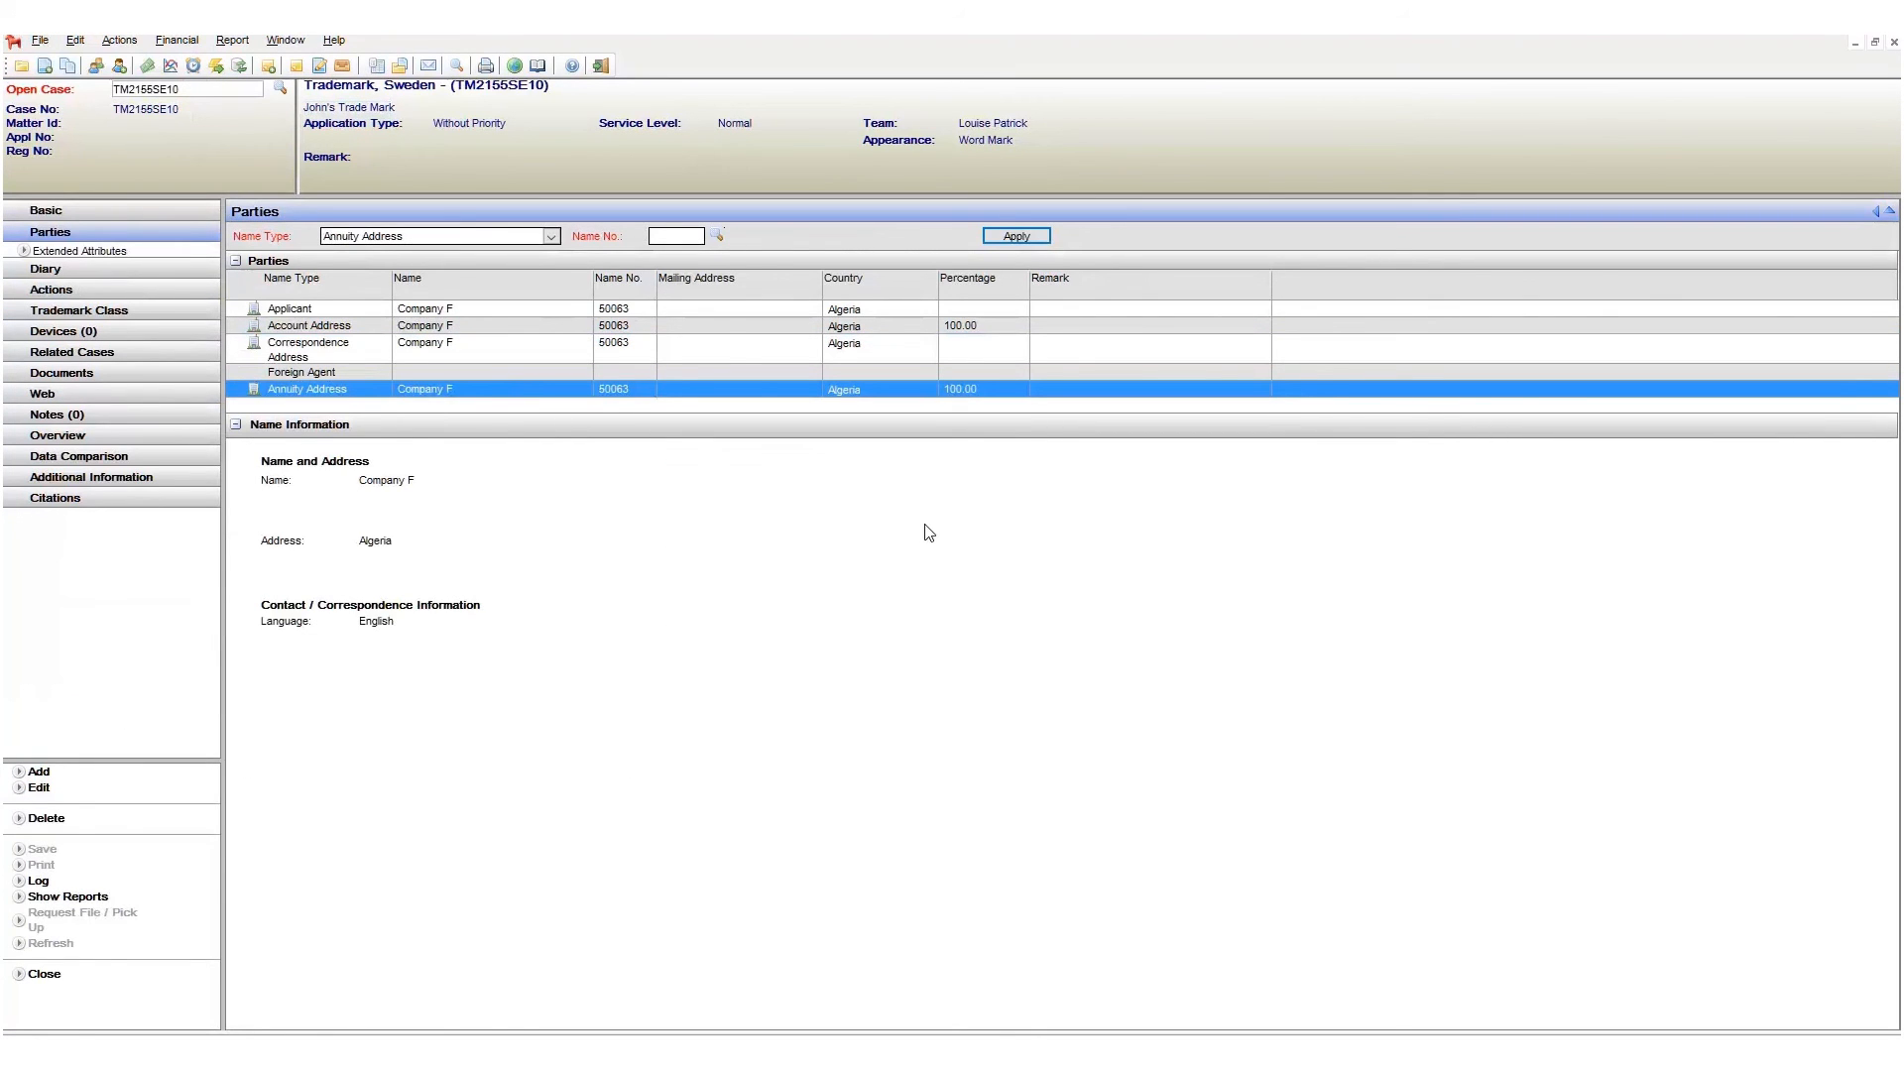
click(39, 789)
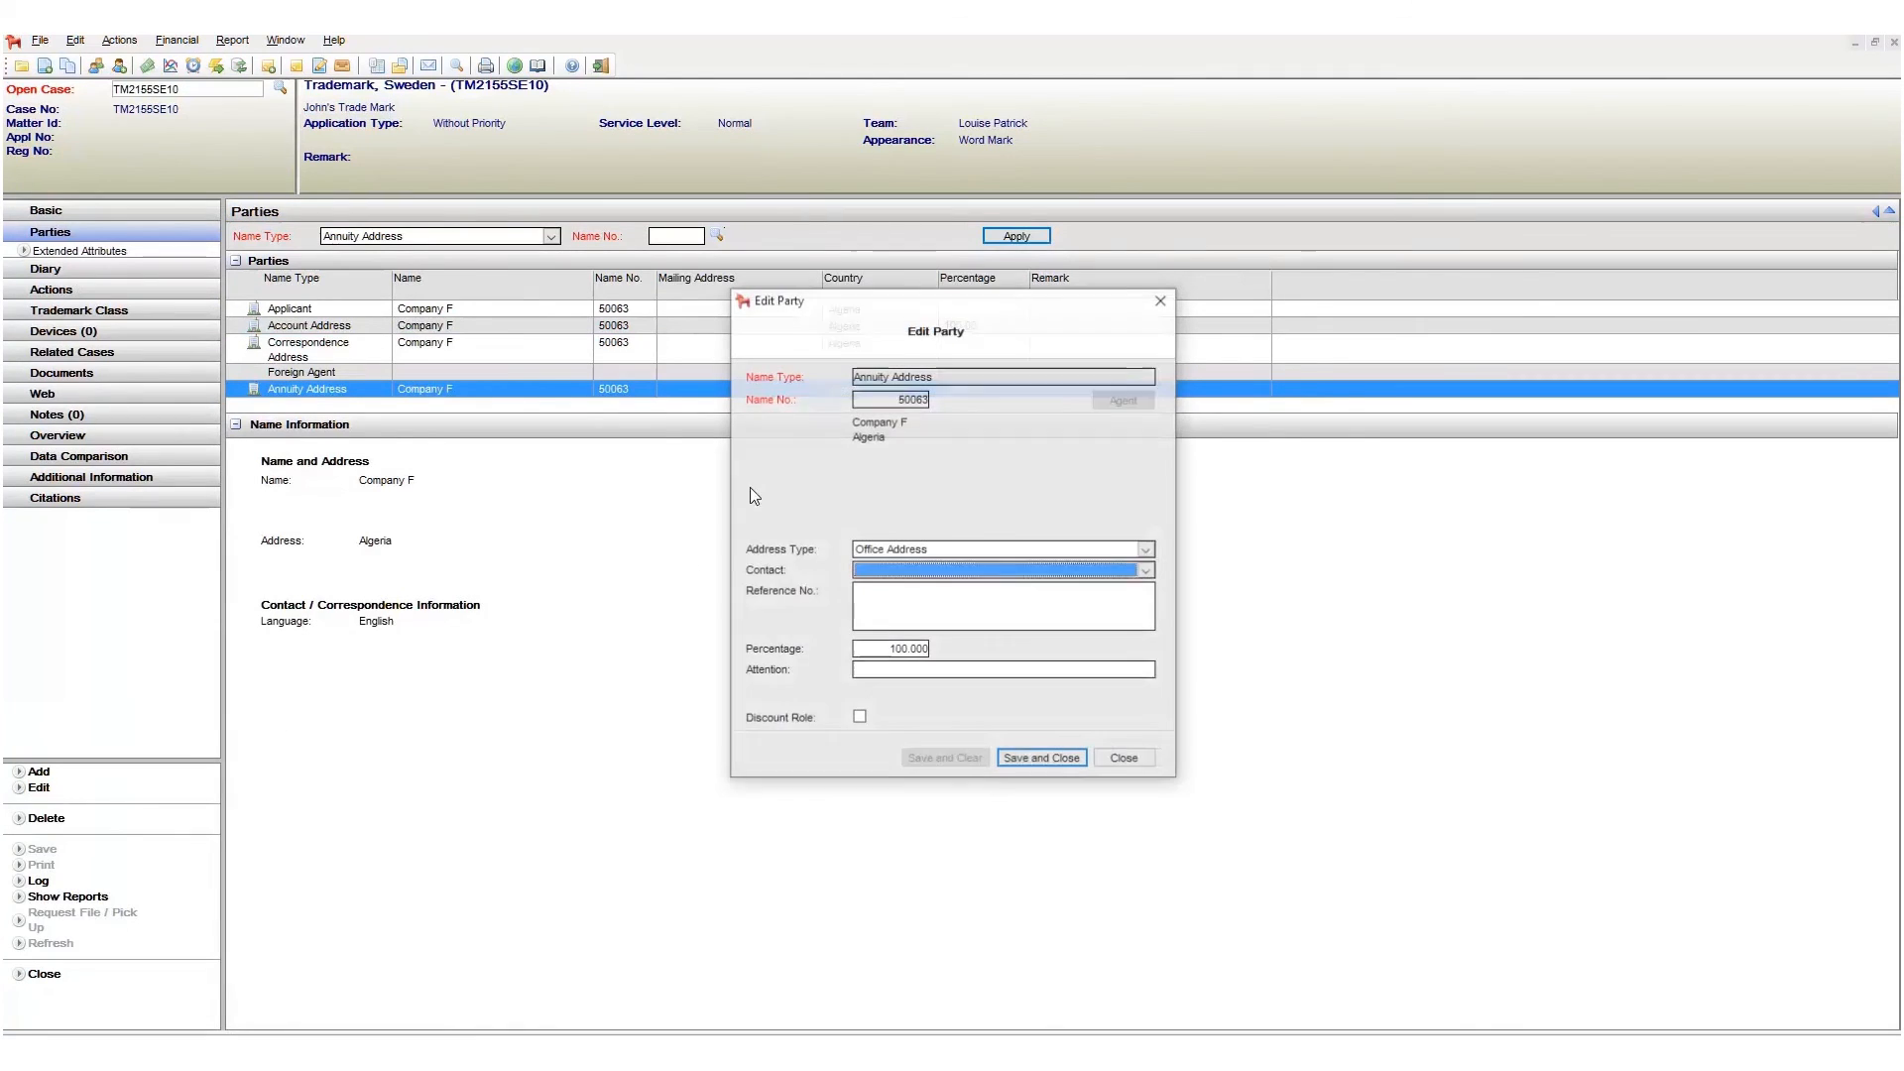
click(968, 574)
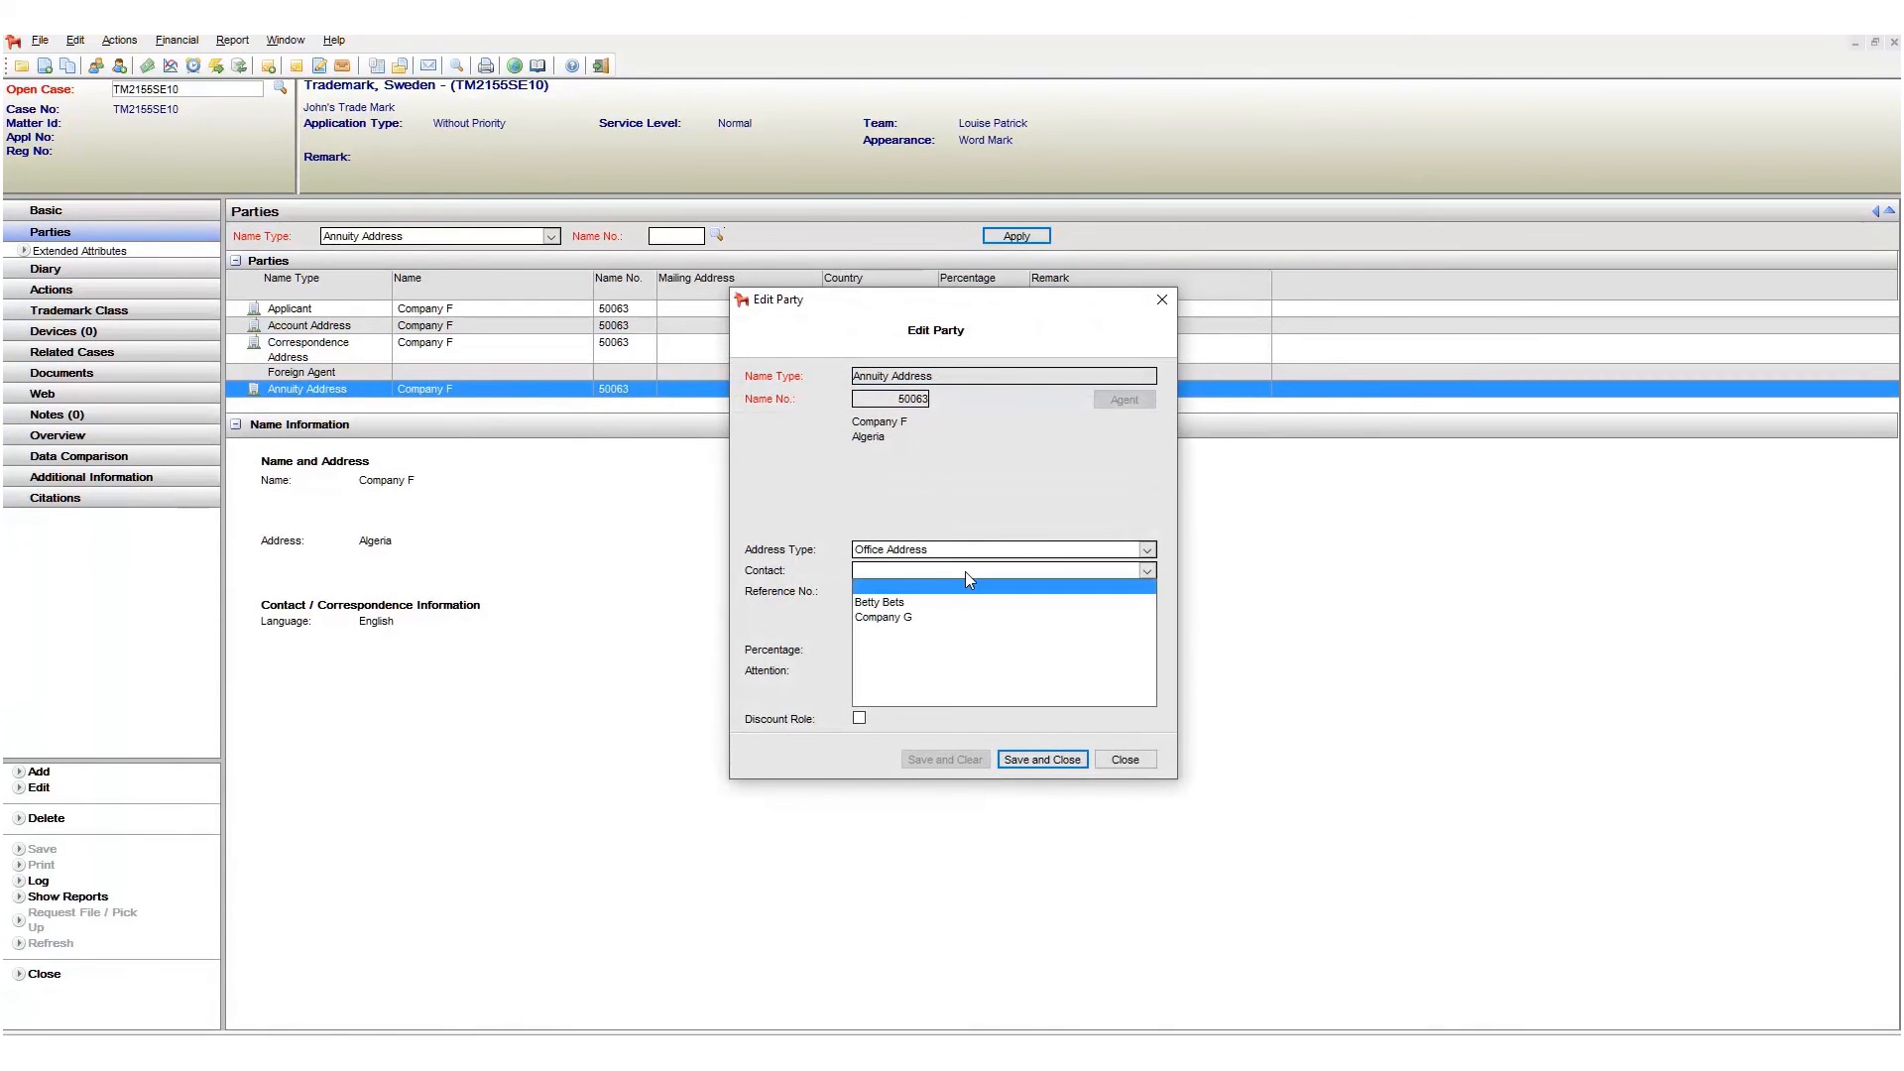
click(966, 575)
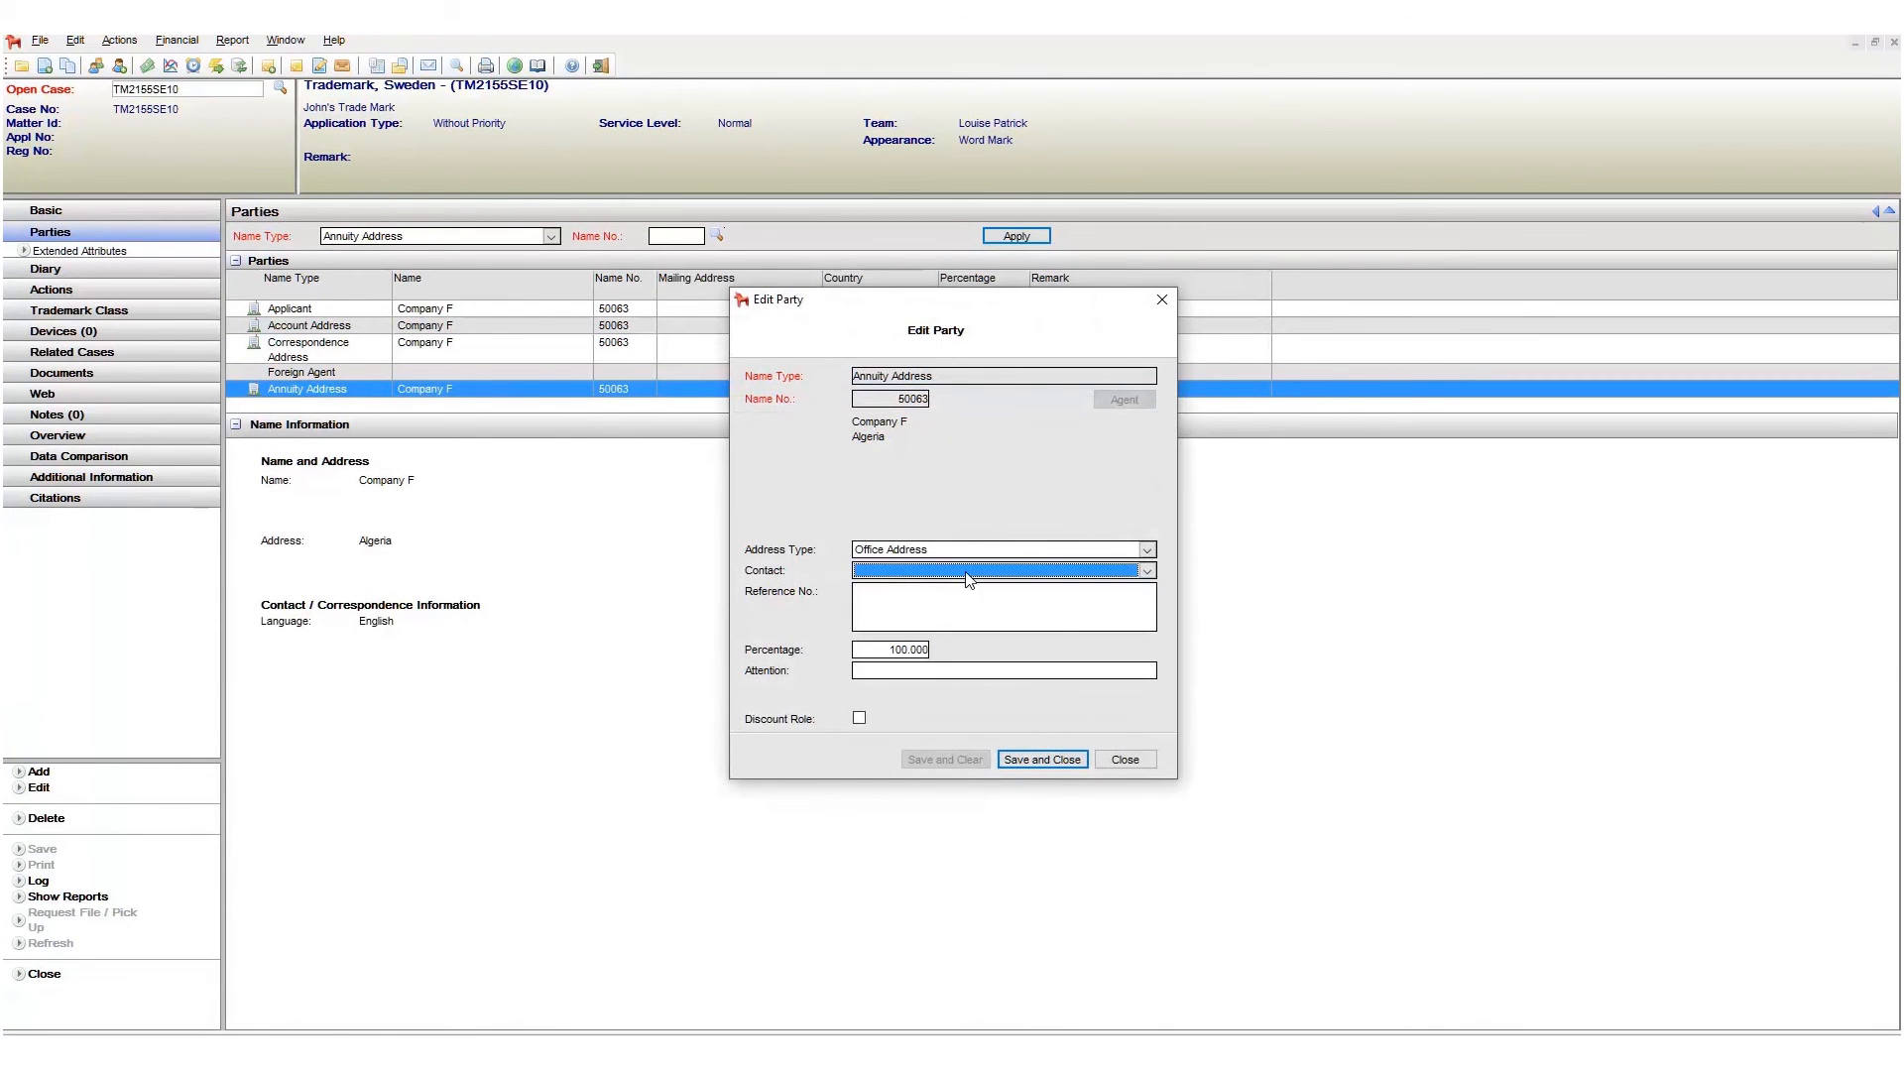
click(1150, 760)
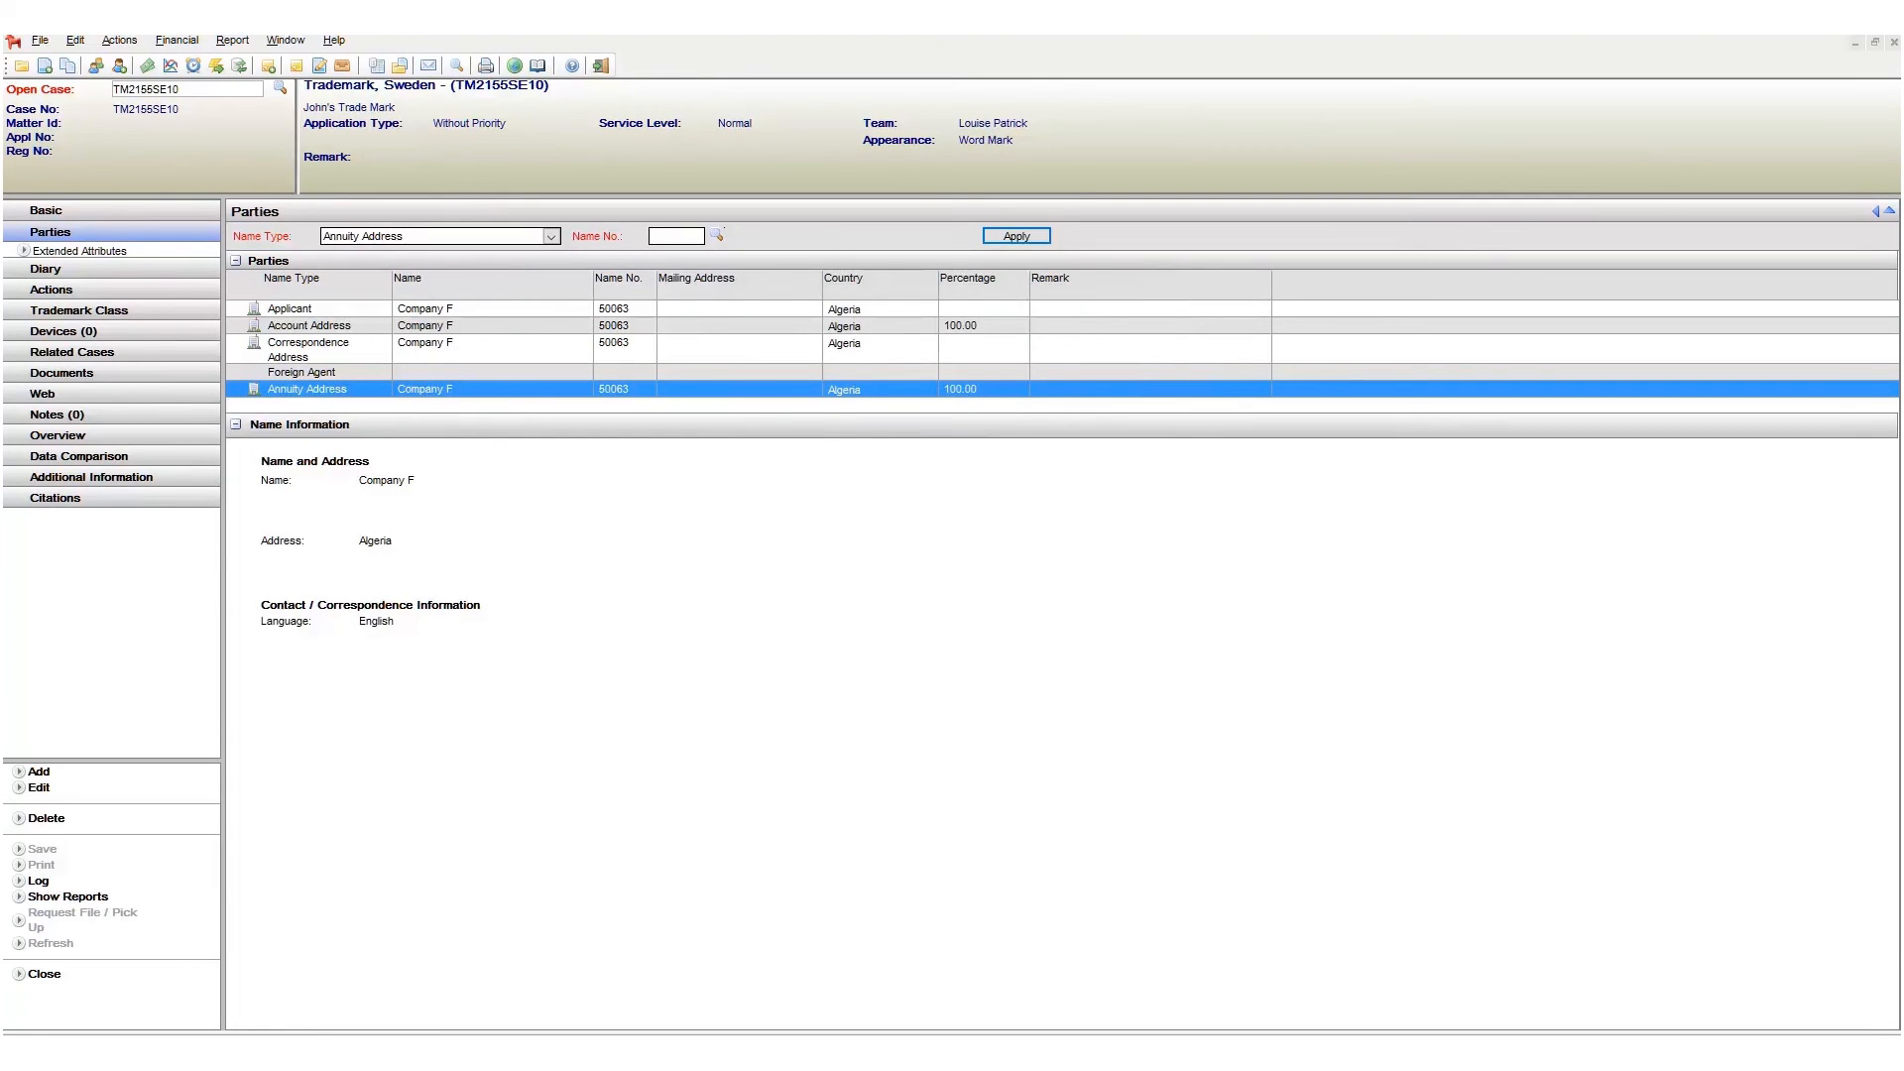